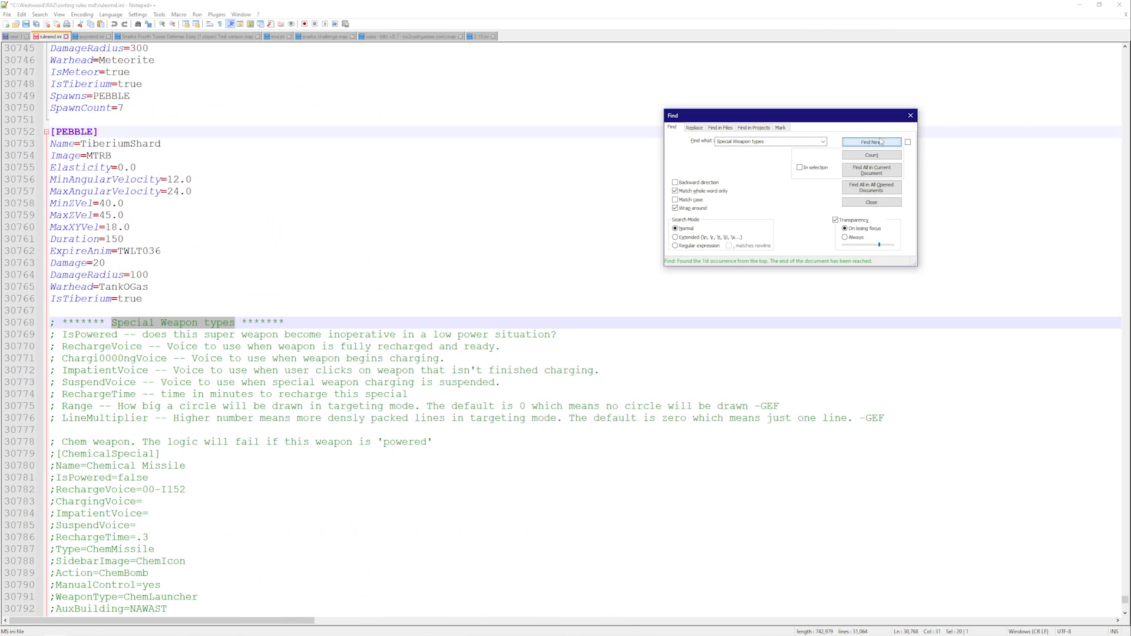
Step: Look over the NukeSpecial section under the special weapon types and highlight its header
scroll(93, 488, "down", 5)
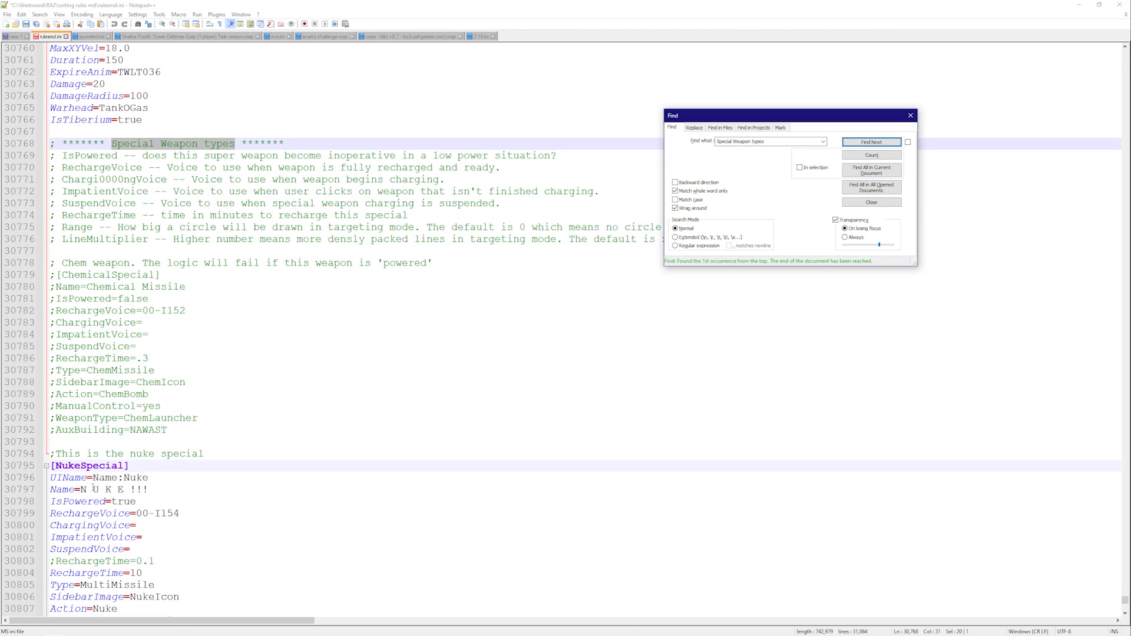
left_click(112, 442)
scroll(112, 324, "down", 6)
left_click(112, 325)
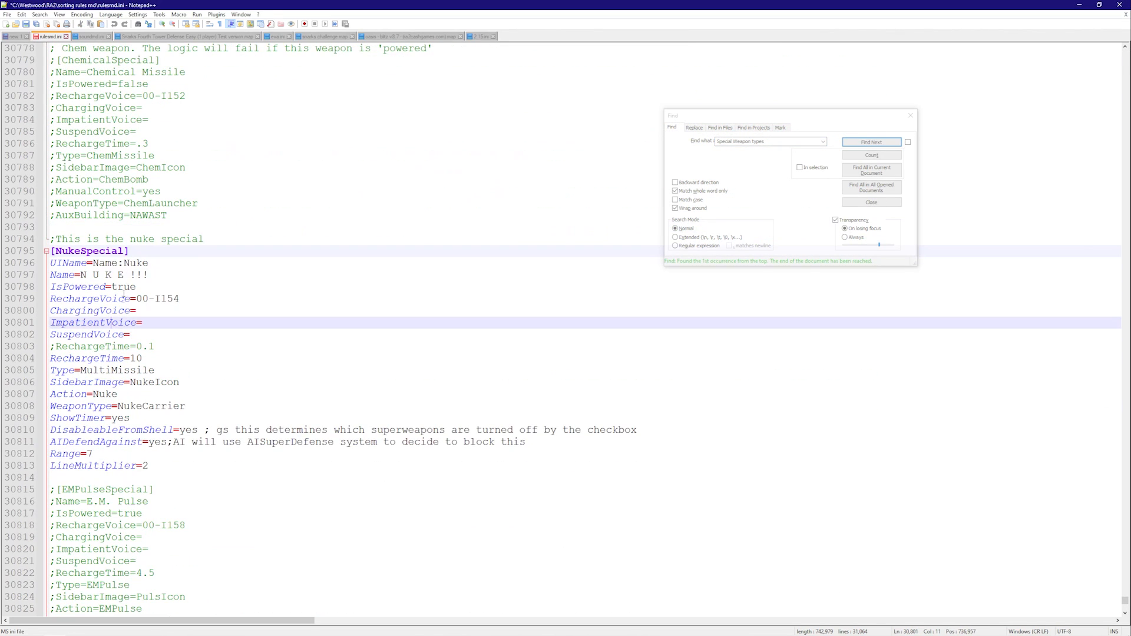
scroll(118, 321, "down", 5)
scroll(126, 317, "up", 4)
left_click_drag(123, 215, 56, 221)
Step: Find the IonCannonSpecial section, highlight its header and look through its entries
scroll(94, 330, "down", 11)
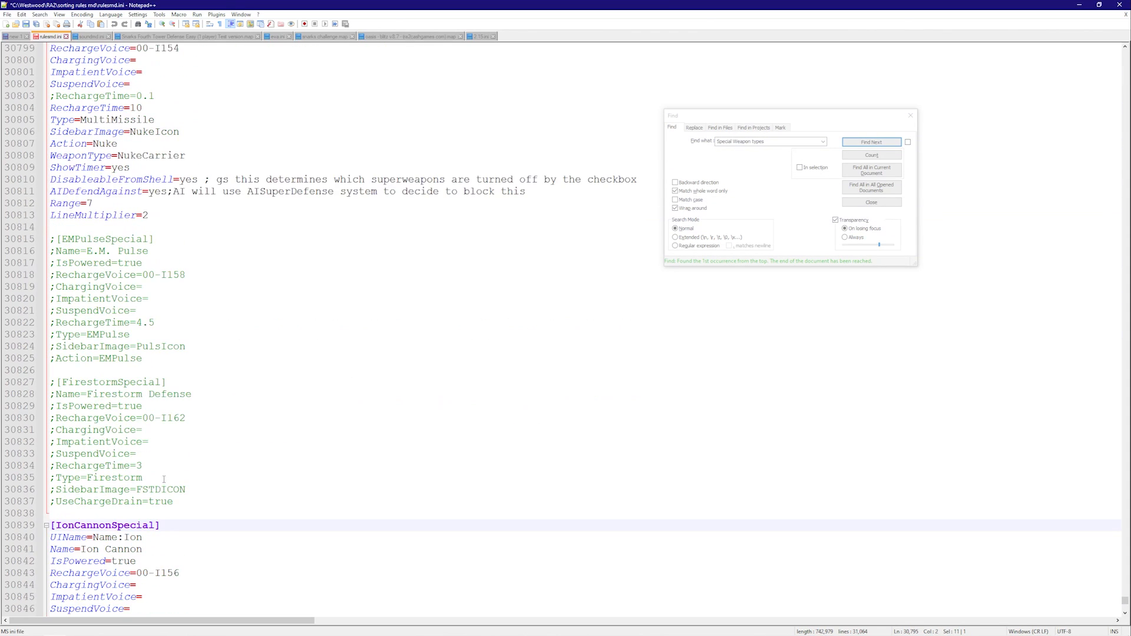
left_click_drag(160, 347, 24, 347)
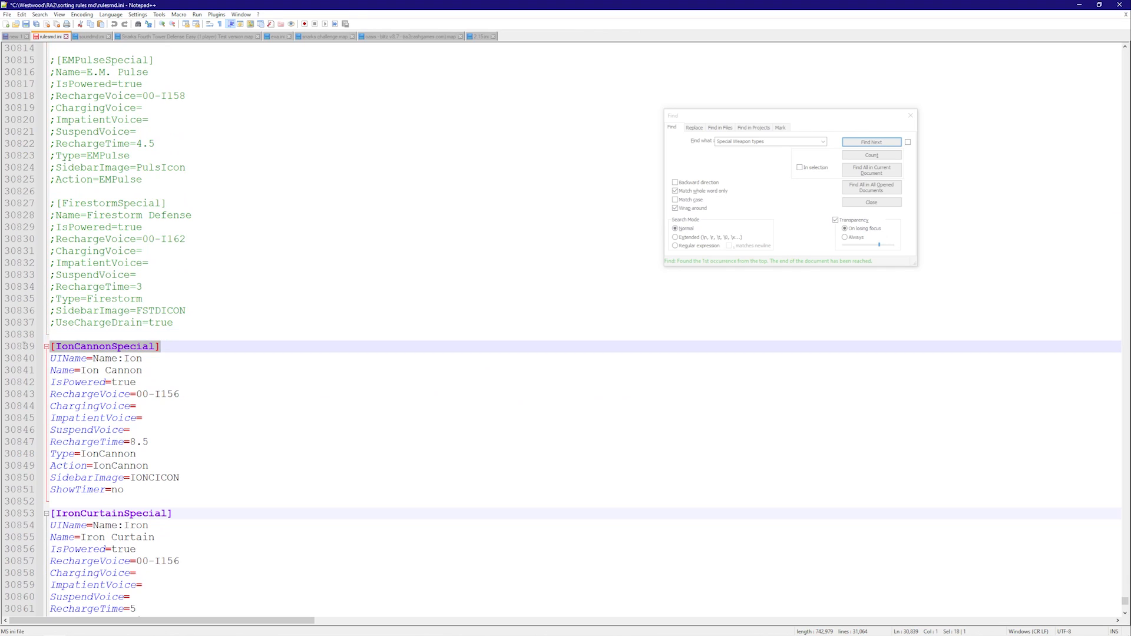
scroll(138, 436, "down", 3)
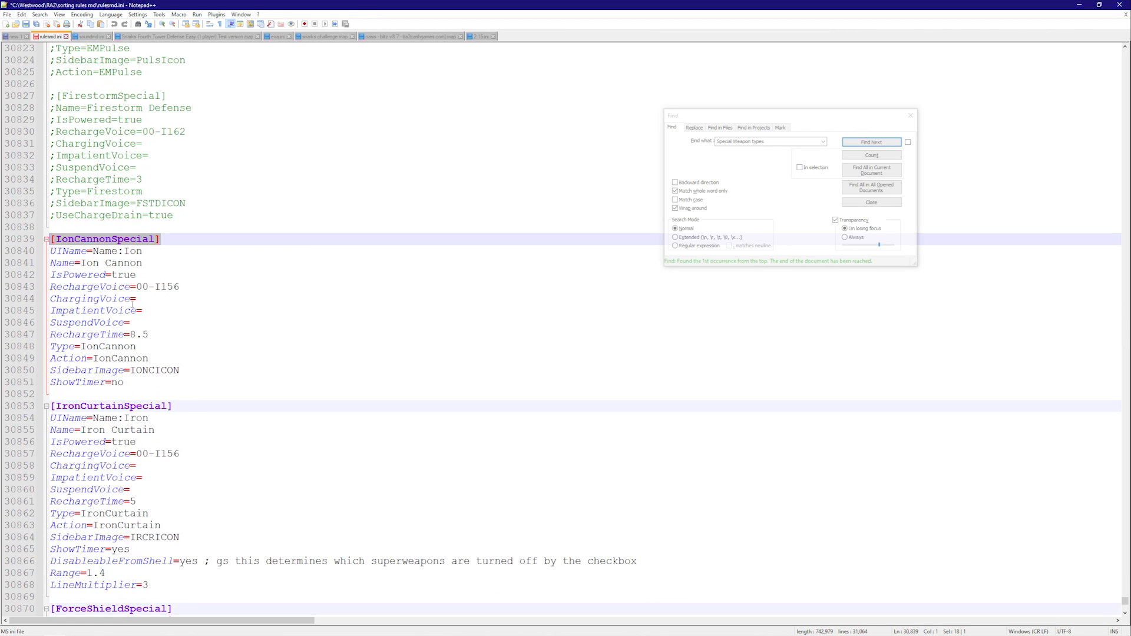
left_click(124, 274)
scroll(127, 299, "up", 3)
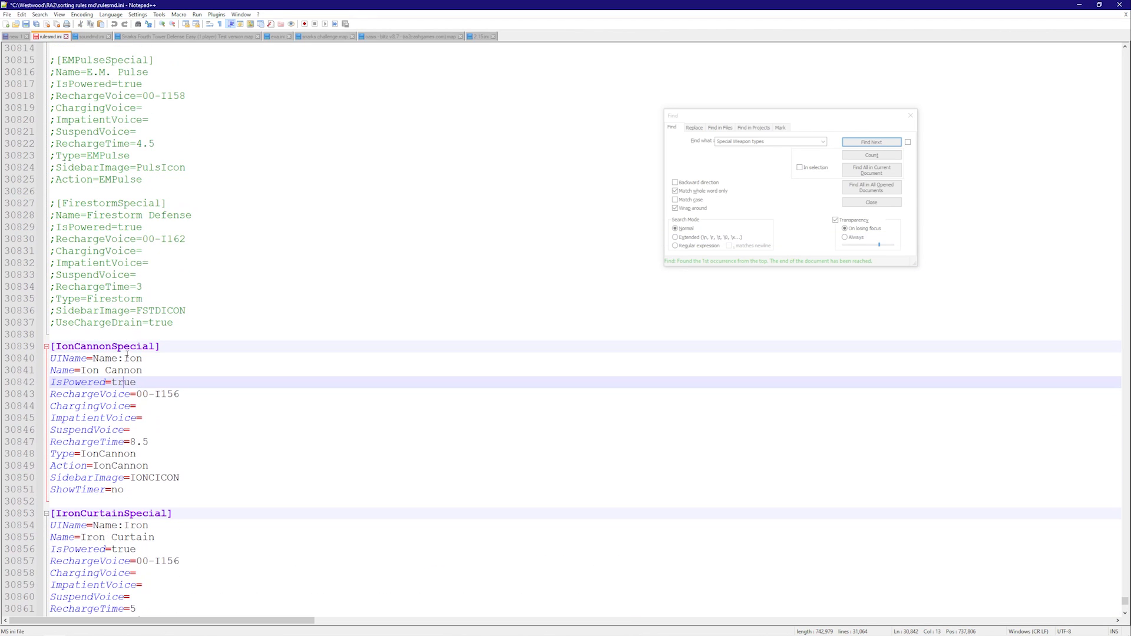
left_click(127, 356)
scroll(133, 299, "down", 4)
left_click_drag(155, 204, 56, 204)
left_click(95, 275)
Step: Examine the IronCurtainSpecial and ForceShieldSpecial sections, highlighting the Iron Curtain header and the Force Shield UIName line
scroll(141, 298, "down", 3)
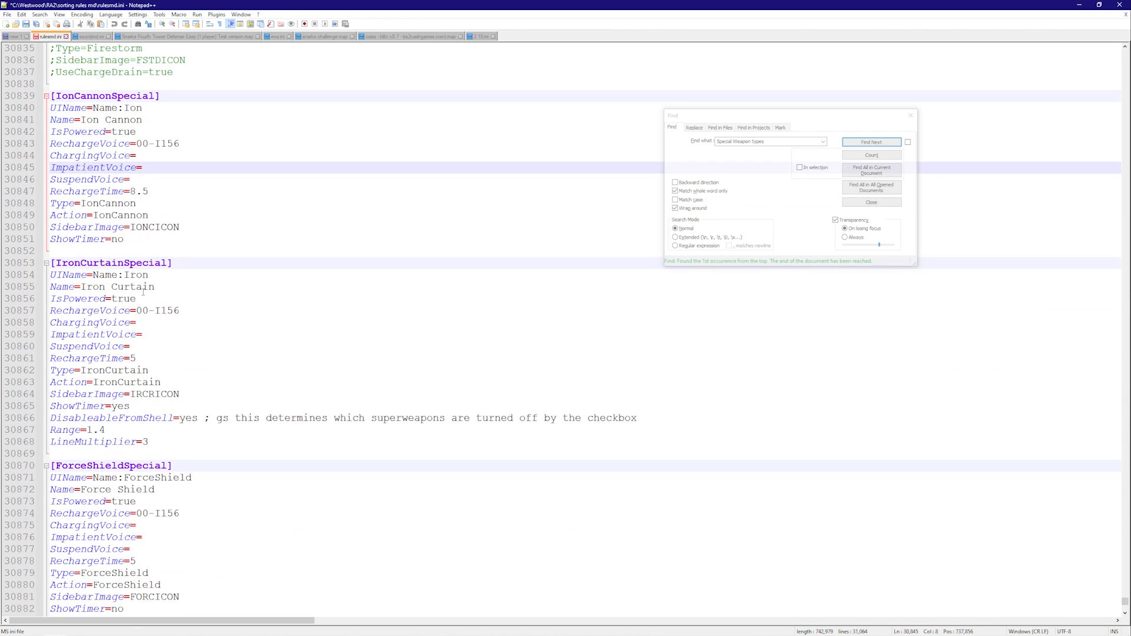
left_click_drag(169, 257, 55, 262)
scroll(88, 295, "down", 4)
left_click_drag(137, 334, 66, 334)
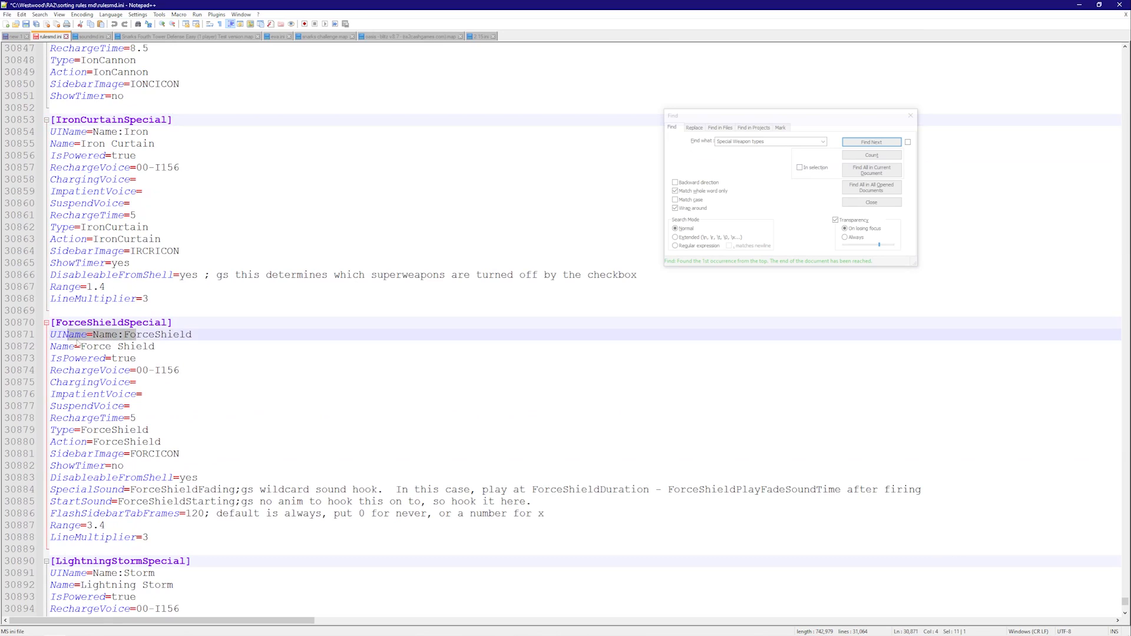
Step: Highlight the LightningStormSpecial header and browse the neighbouring superweapon sections
scroll(120, 419, "down", 4)
left_click_drag(166, 418, 75, 418)
scroll(117, 168, "up", 11)
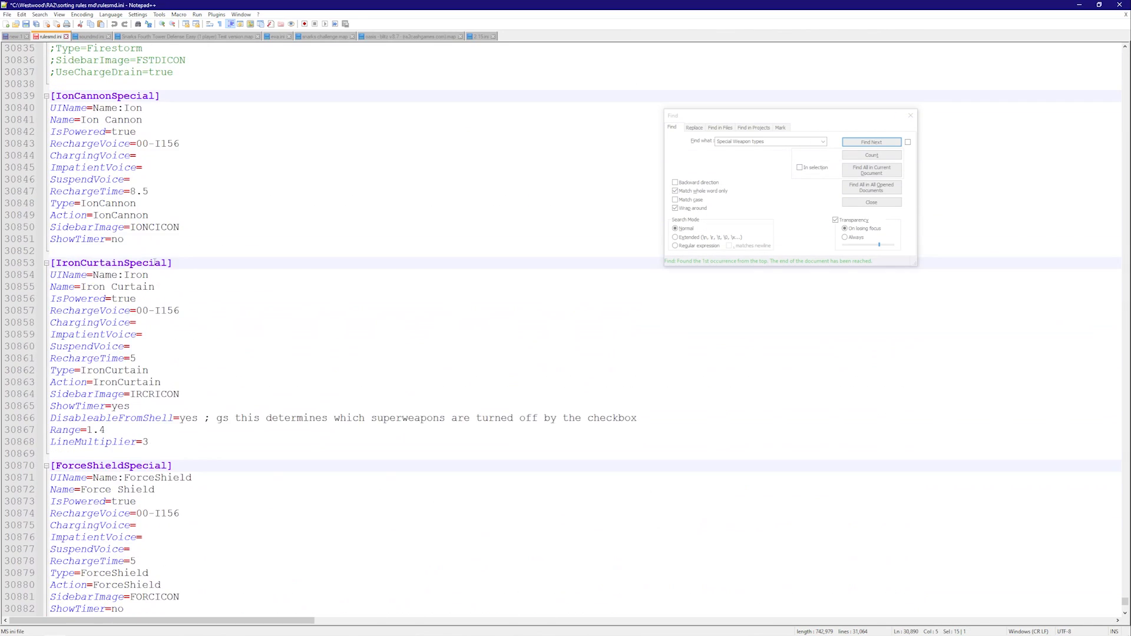
scroll(153, 388, "down", 14)
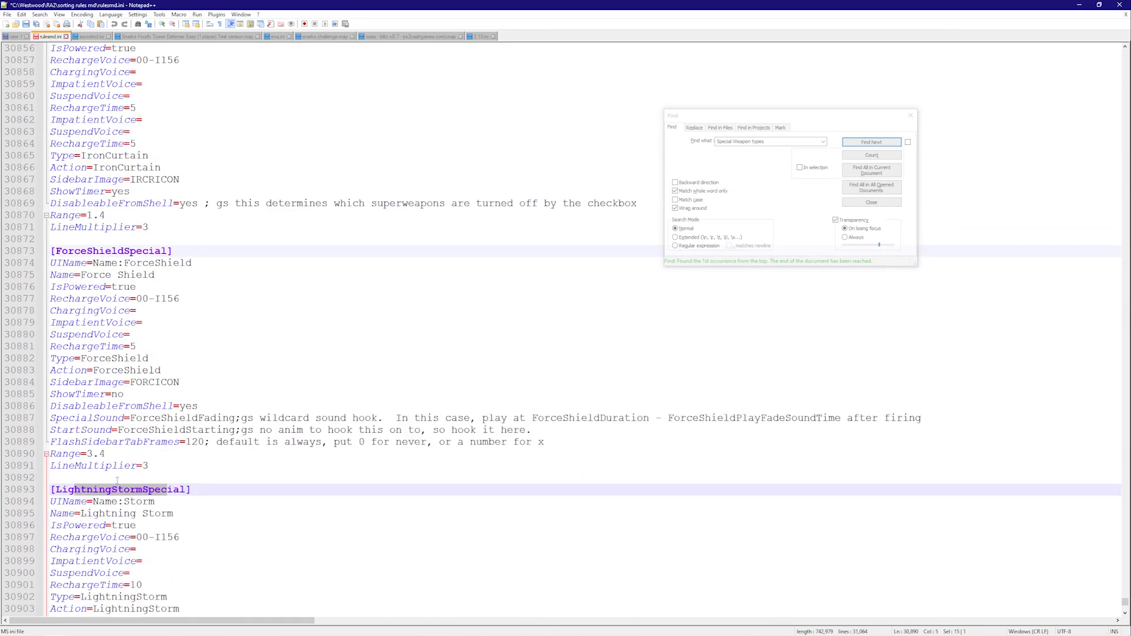
scroll(111, 389, "down", 6)
scroll(138, 283, "up", 14)
scroll(138, 283, "up", 10)
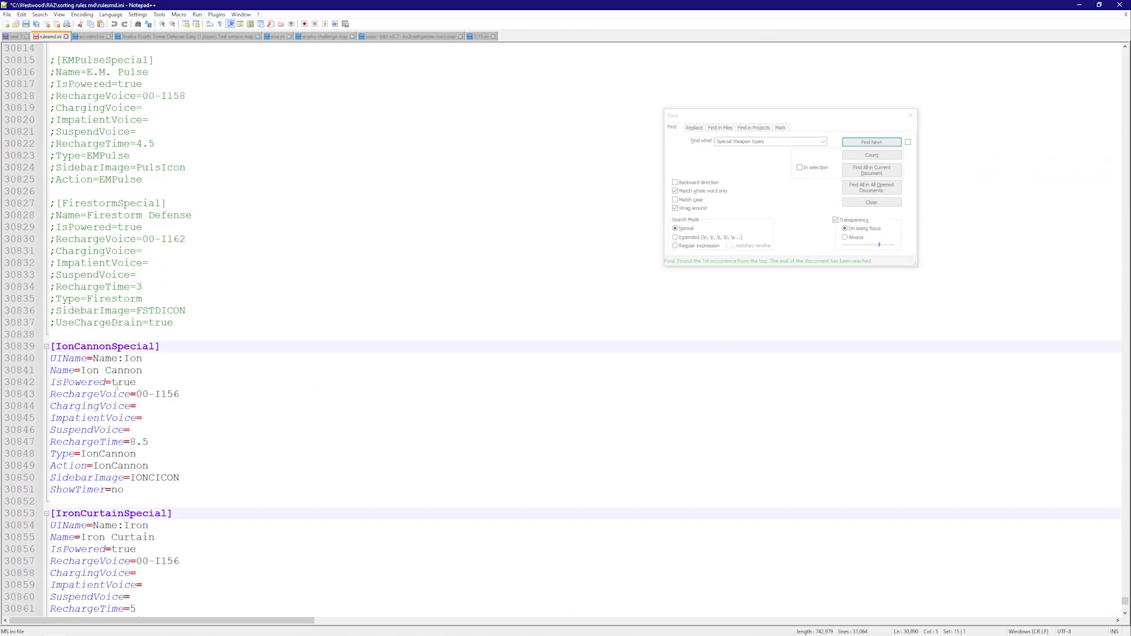
Step: Return to the NukeSpecial section and highlight the value of its IsPowered entry
scroll(118, 385, "up", 12)
left_click(119, 274)
left_click(81, 287)
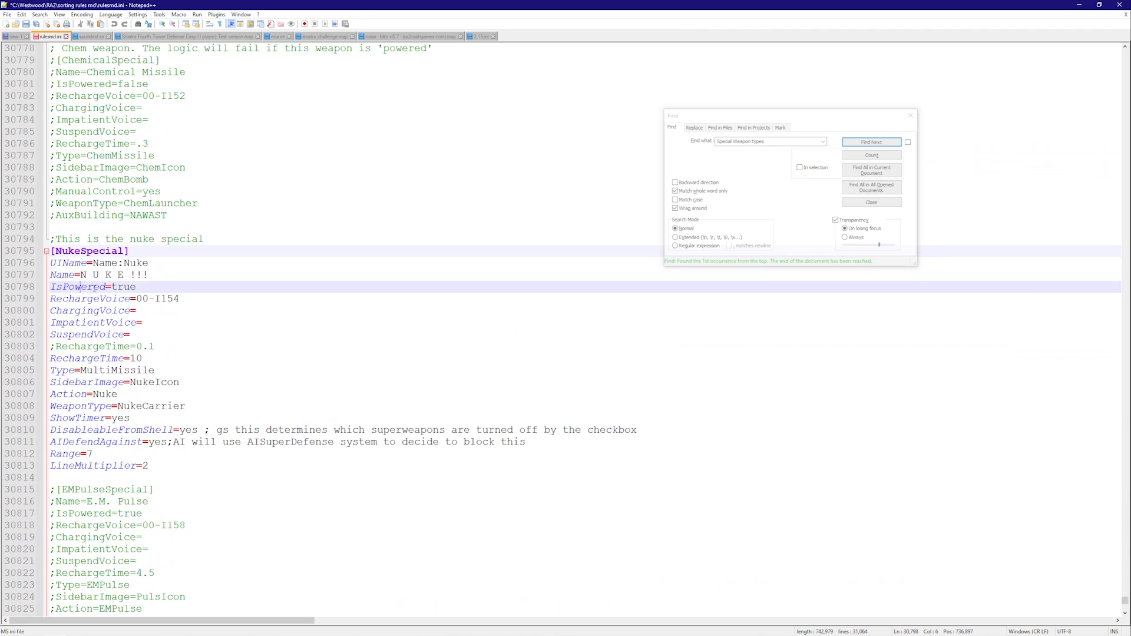
left_click(128, 300)
left_click_drag(106, 286, 120, 287)
left_click(146, 286)
double_click(123, 287)
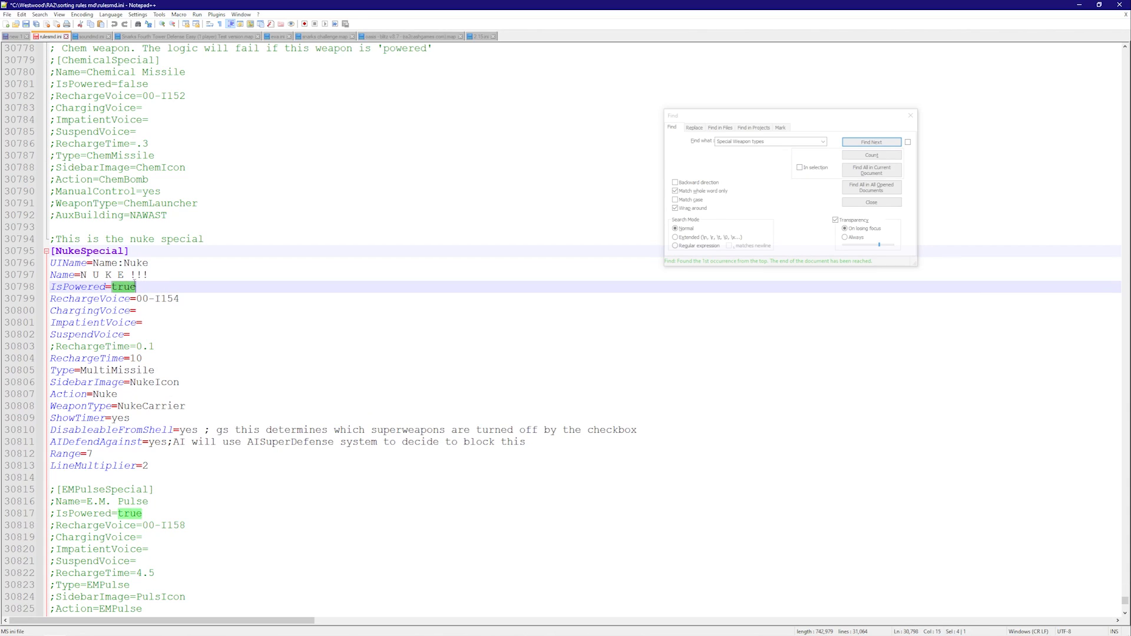
Step: Find the ParaDropSpecial section and highlight its header and the value of its IsPowered entry
scroll(127, 354, "down", 12)
scroll(103, 349, "down", 20)
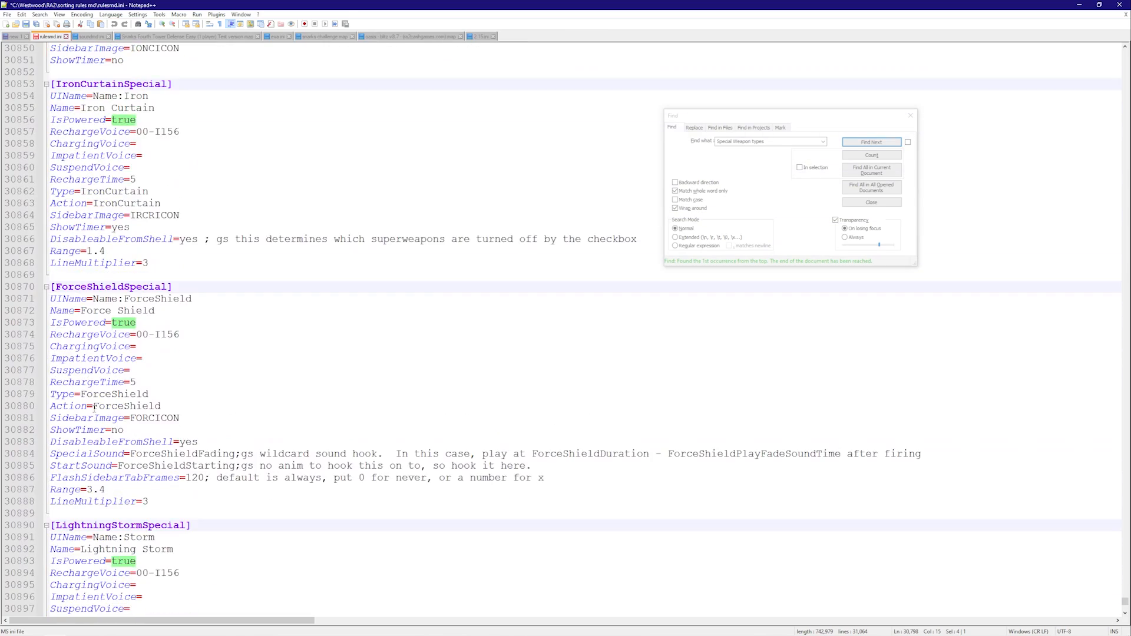
scroll(104, 348, "down", 14)
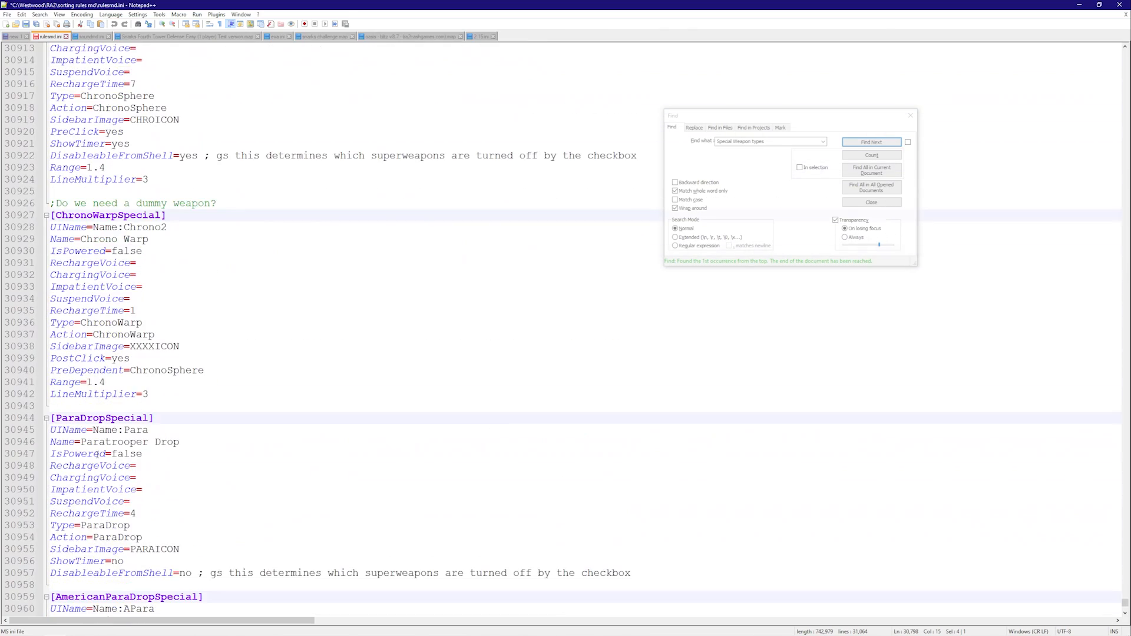
left_click_drag(155, 239, 46, 241)
left_click(111, 286)
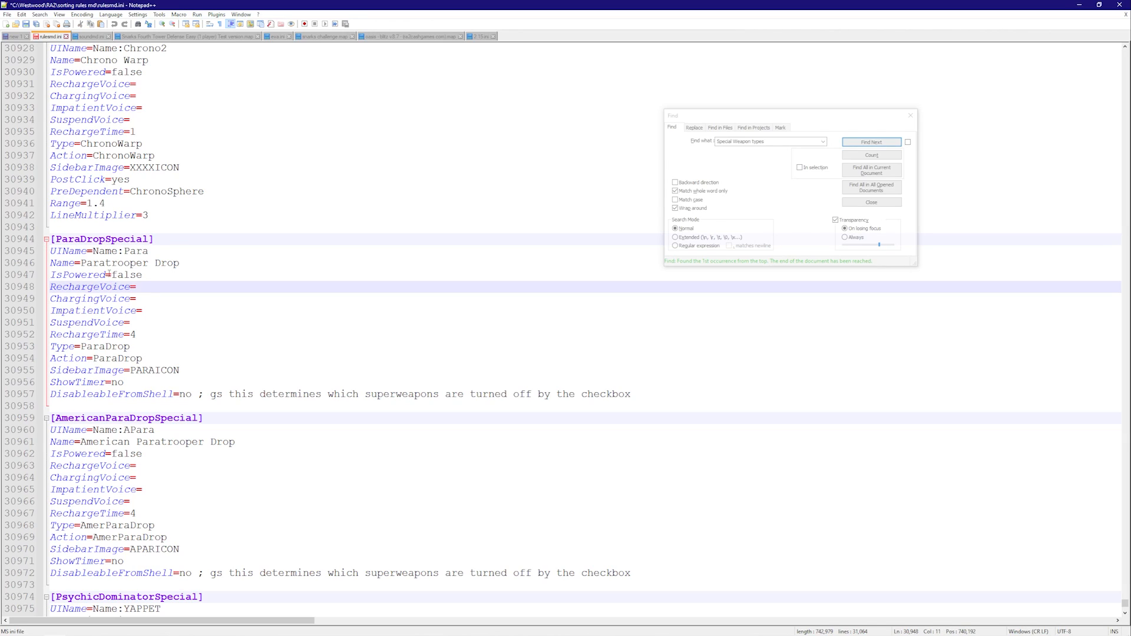
left_click(112, 274)
double_click(128, 274)
left_click(177, 278)
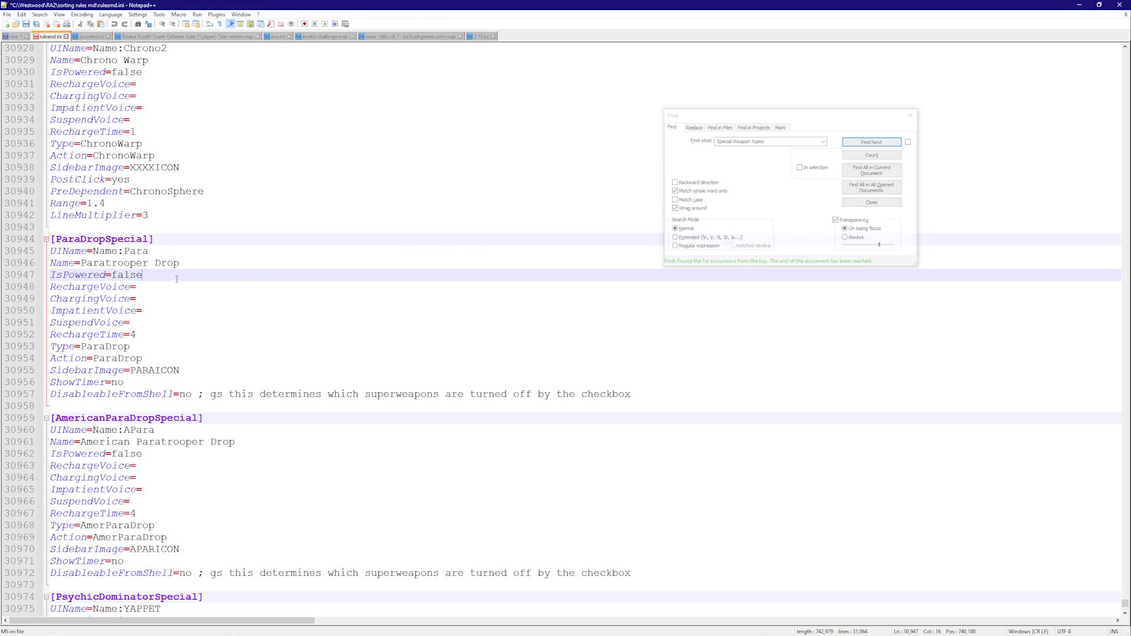
left_click_drag(121, 274, 114, 287)
left_click(125, 277)
double_click(126, 274)
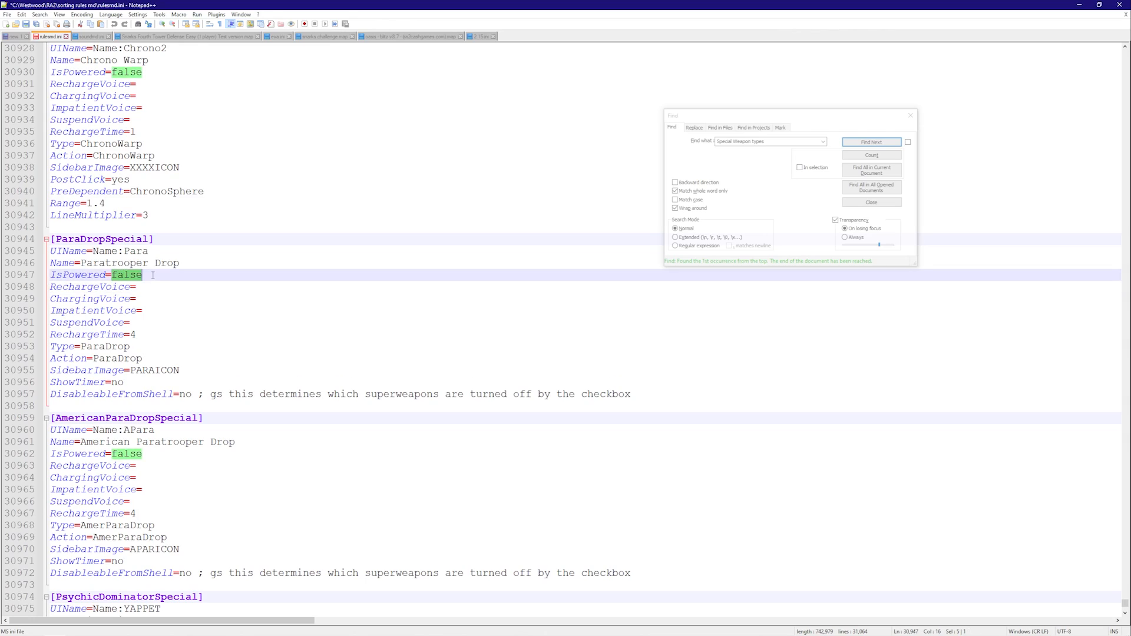
Step: Go back up through the superweapon sections, highlighting the IonCannonSpecial and NukeSpecial headers
scroll(112, 268, "up", 16)
scroll(111, 265, "up", 20)
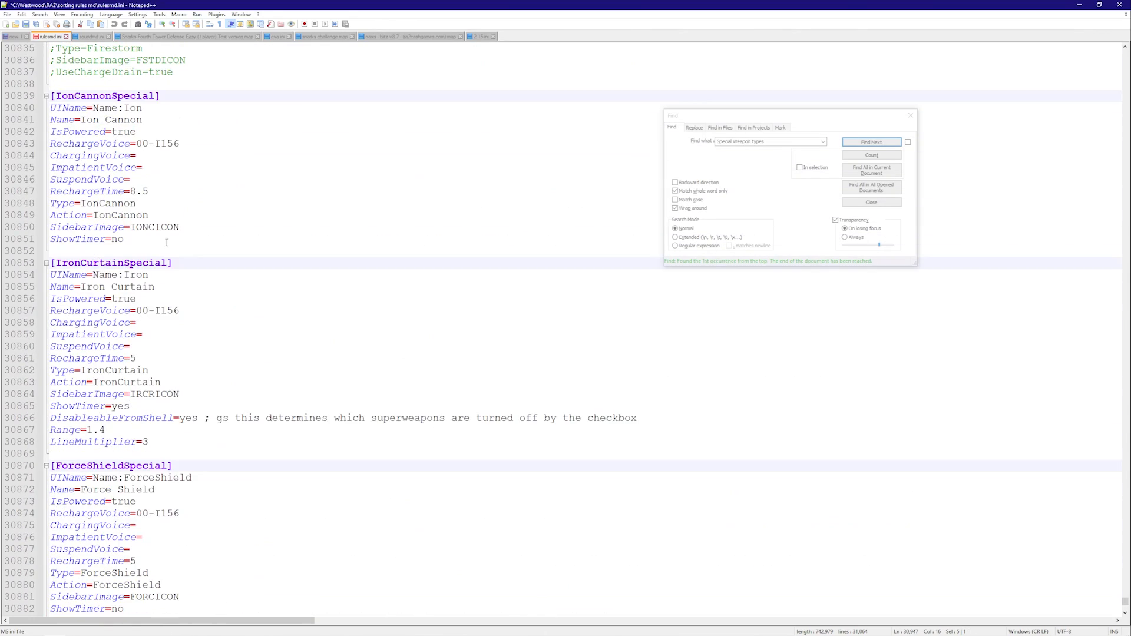
left_click_drag(181, 278, 51, 276)
scroll(158, 248, "up", 10)
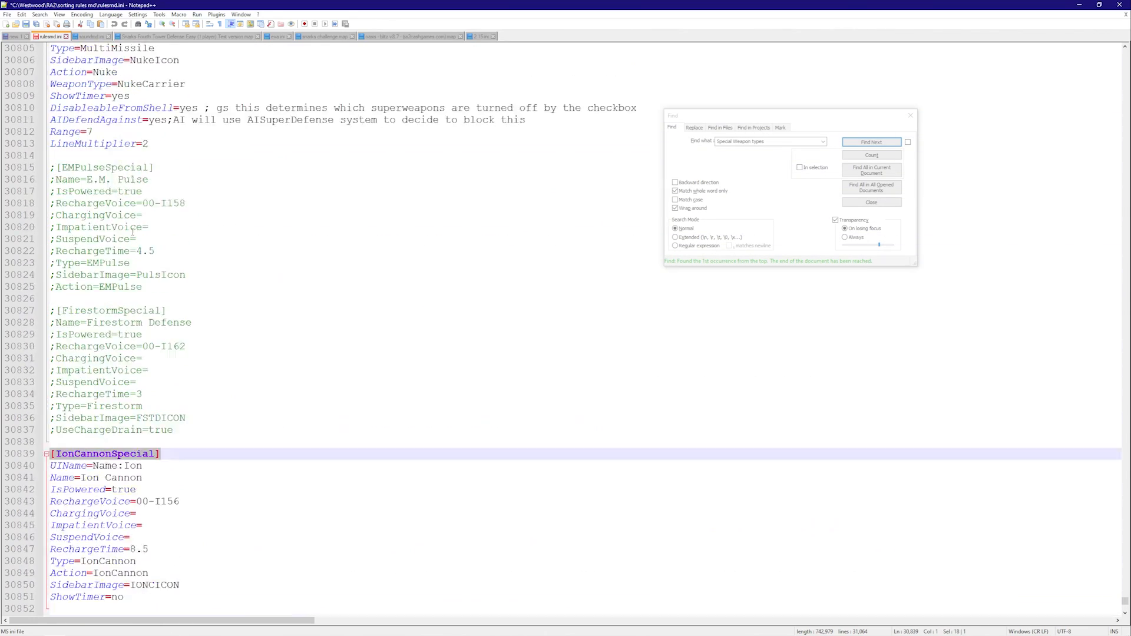
left_click_drag(135, 109, 51, 108)
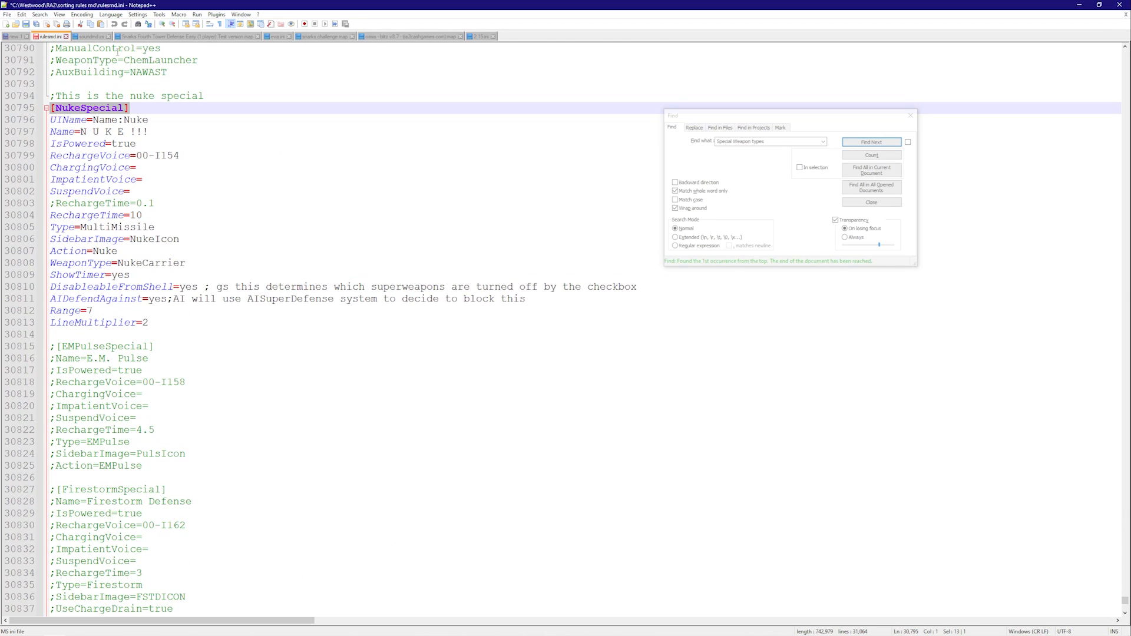
left_click(122, 131)
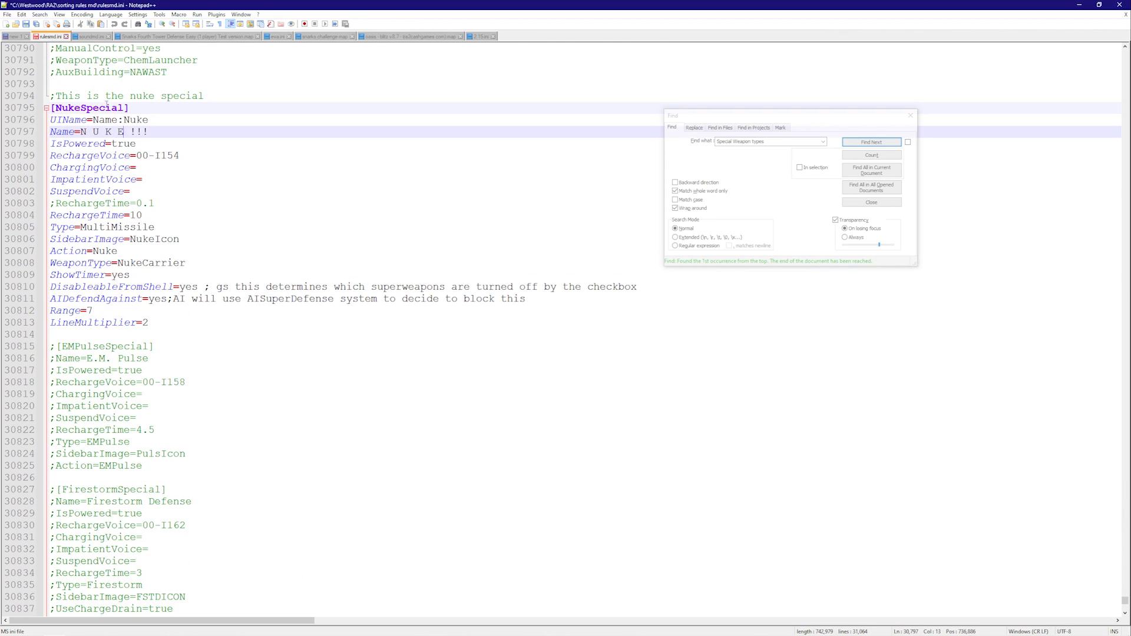
Step: Highlight the IsPowered line in the NukeSpecial section and examine it together with the weapon's name
left_click_drag(136, 144, 61, 144)
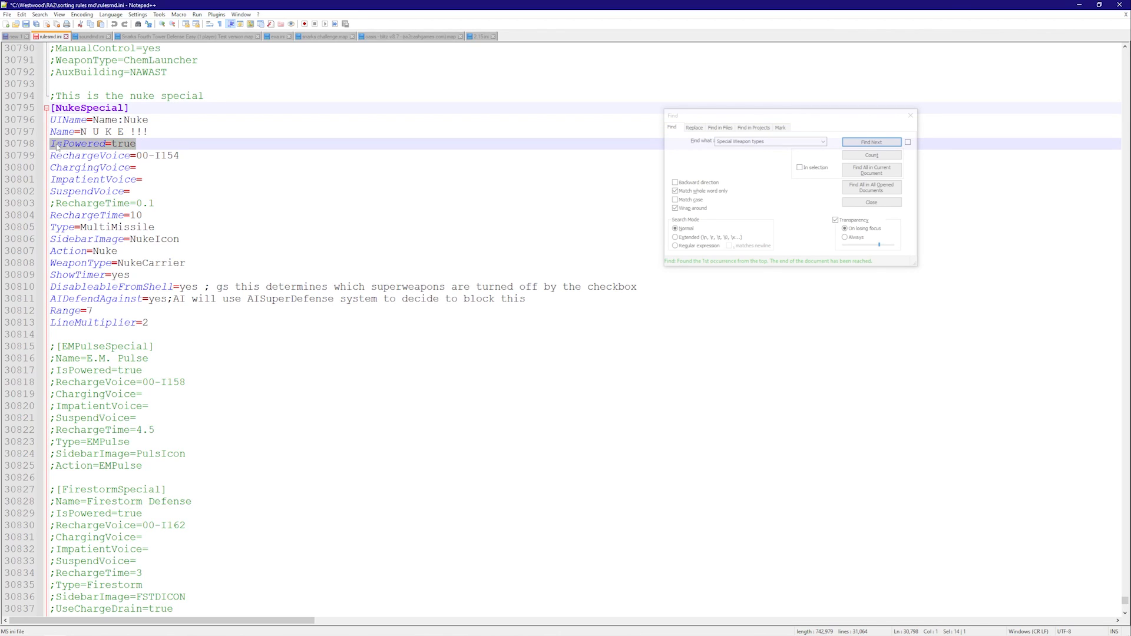
left_click(108, 145)
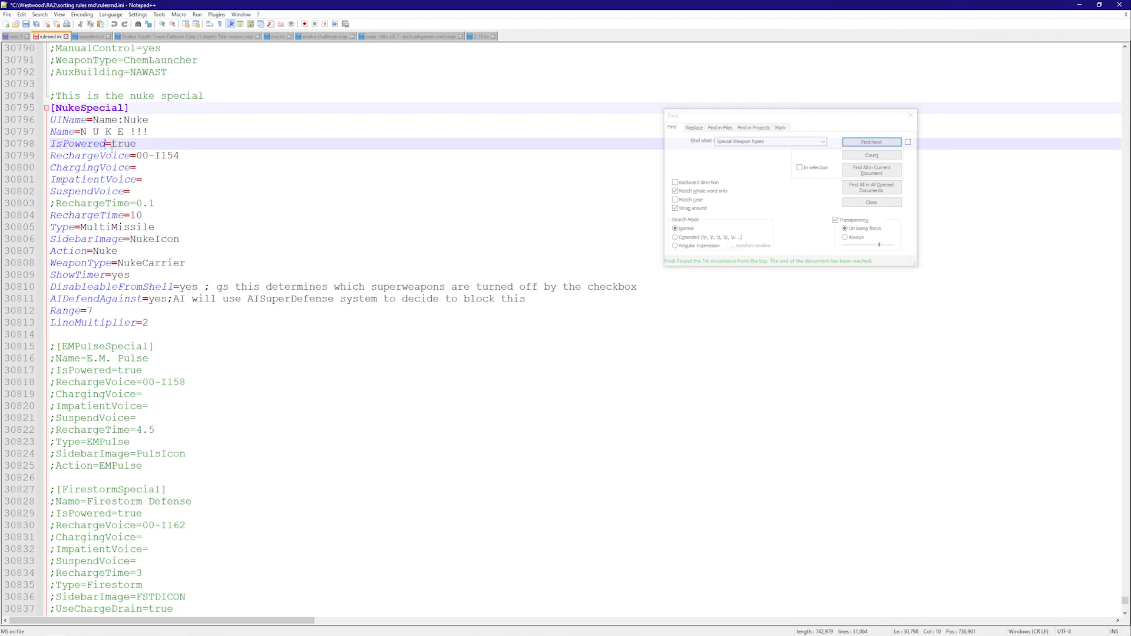
left_click(137, 108)
left_click(120, 132)
left_click_drag(112, 144, 133, 144)
left_click(136, 108)
left_click(129, 132)
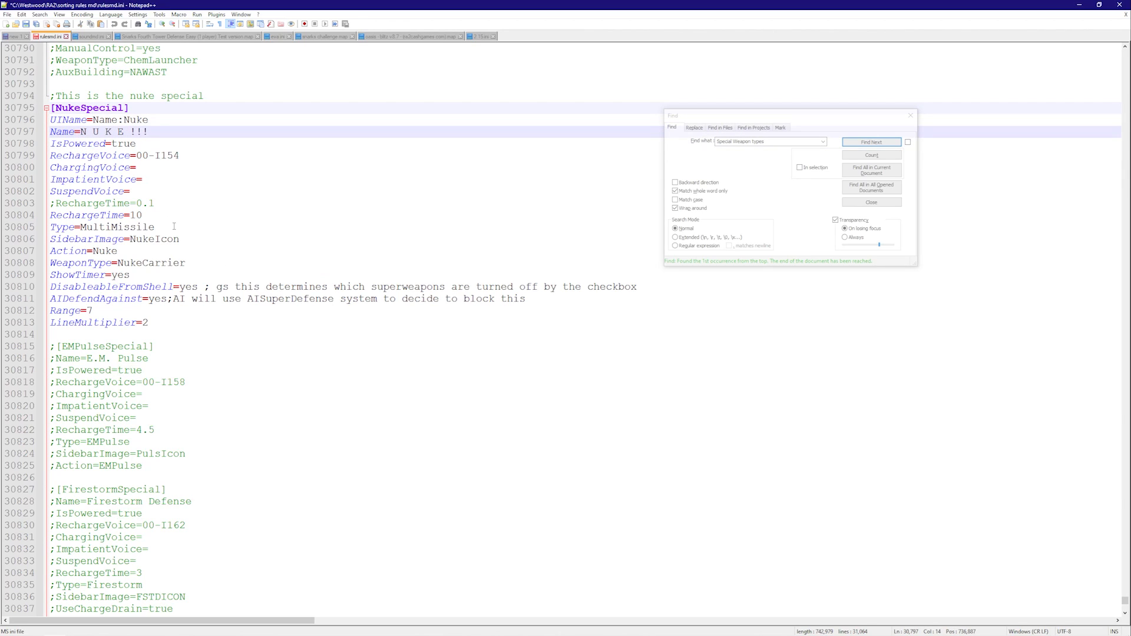
Step: Highlight the RechargeTime line in the NukeSpecial section and re-enter its value as 10
double_click(139, 215)
left_click_drag(175, 222, 38, 218)
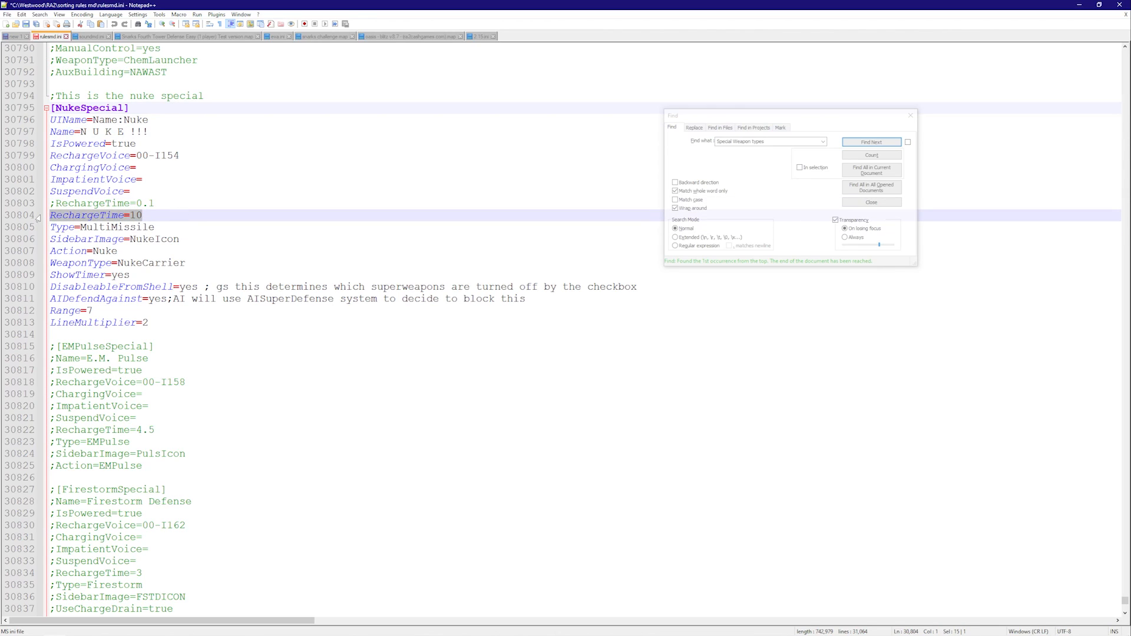
left_click(159, 218)
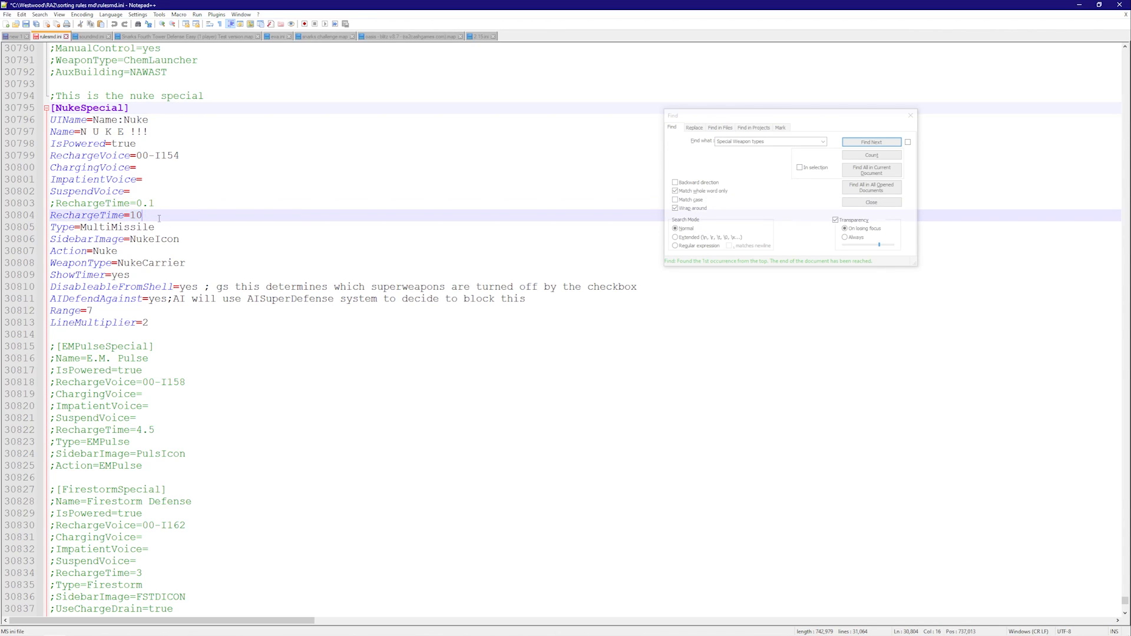
left_click_drag(135, 216, 152, 216)
left_click(140, 216)
left_click(161, 212)
left_click(155, 213)
type("10")
Step: Highlight the Type value and the SidebarImage value in the NukeSpecial section
left_click_drag(80, 227, 181, 227)
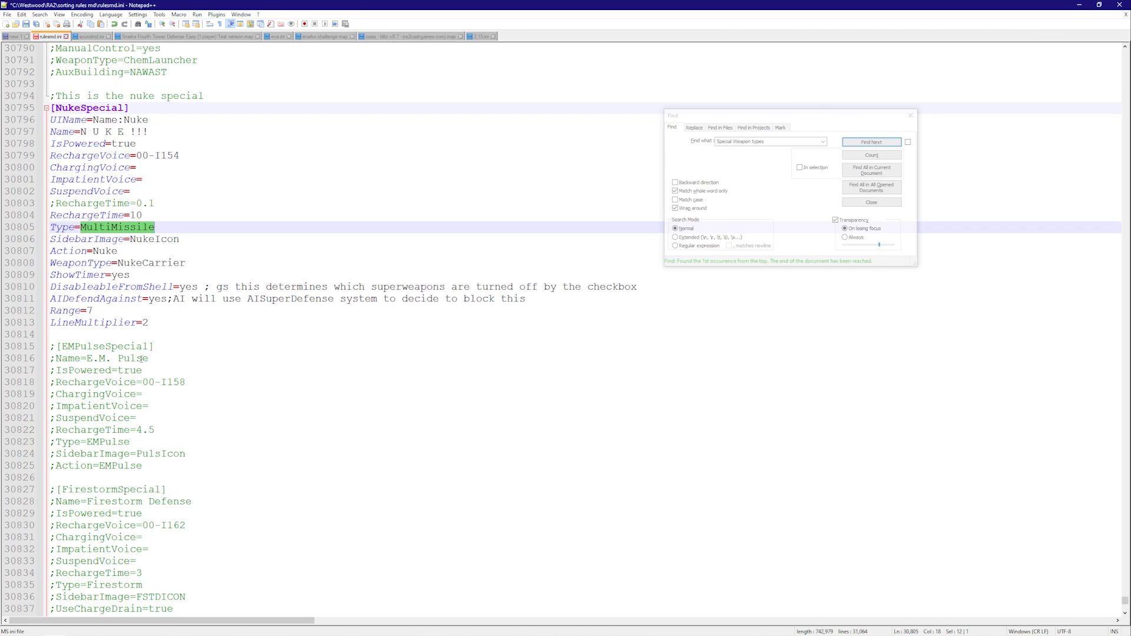
left_click_drag(131, 238, 205, 242)
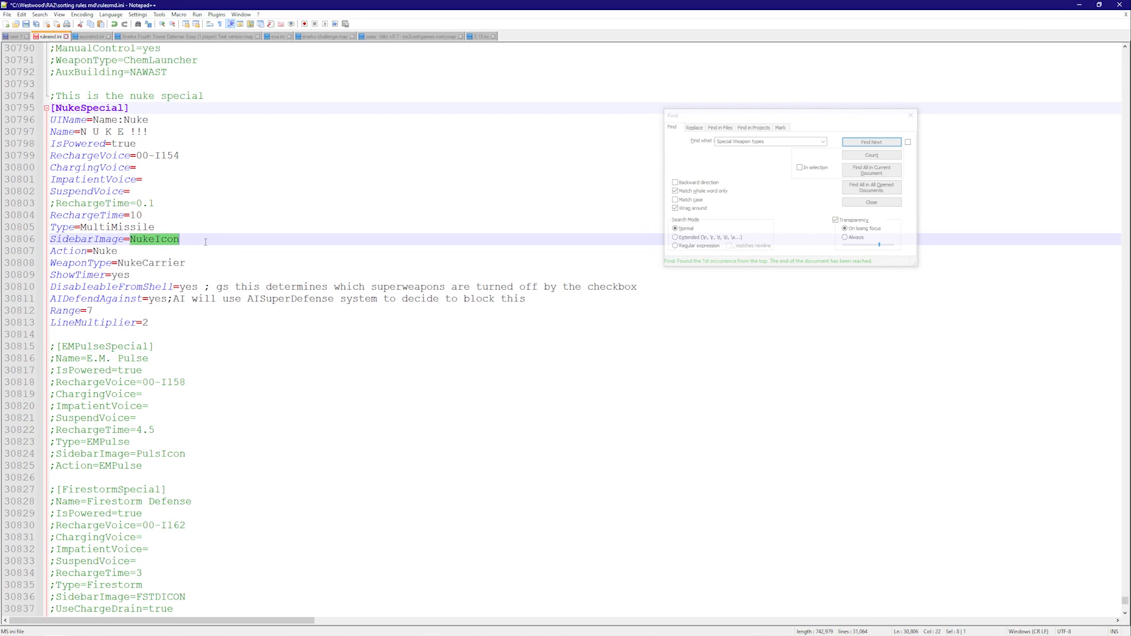
left_click(135, 242)
mouse_move(132, 241)
left_mouse_down()
mouse_move(203, 240)
mouse_move(125, 240)
mouse_move(136, 241)
left_mouse_up()
left_click(184, 239)
left_click(161, 240)
left_click(190, 241)
Step: Compare the Type and Action entries of the NukeSpecial section
left_click(134, 250)
left_click(80, 228)
left_click(105, 250)
left_click(90, 229)
left_click(107, 251)
left_click(94, 226)
left_click(98, 251)
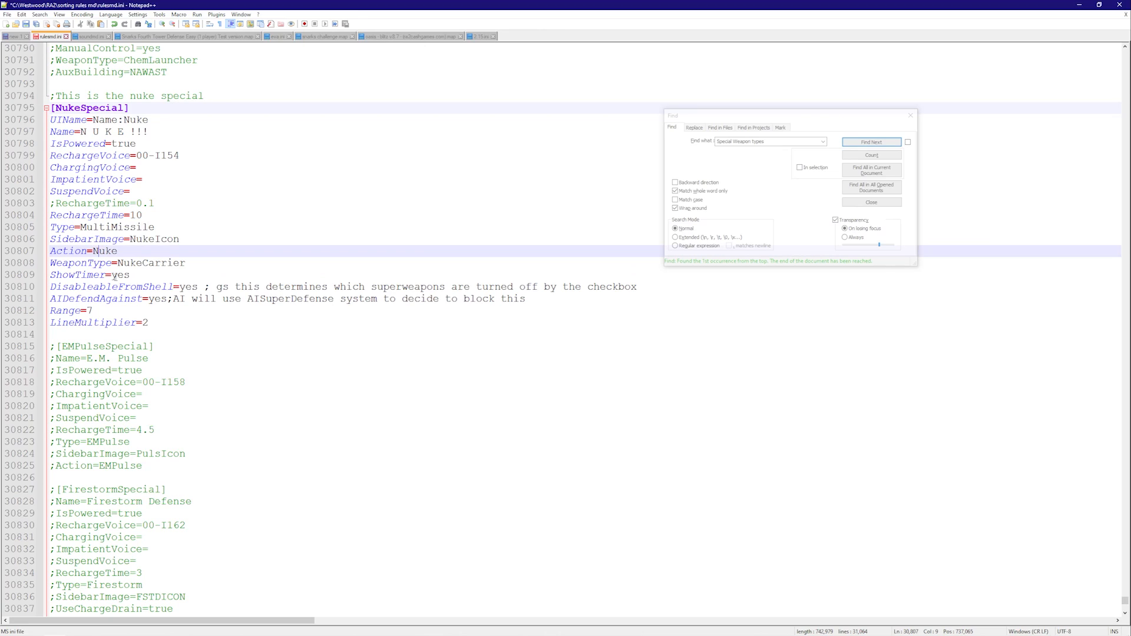
Step: Highlight the value of the ShowTimer entry in the NukeSpecial section
double_click(115, 275)
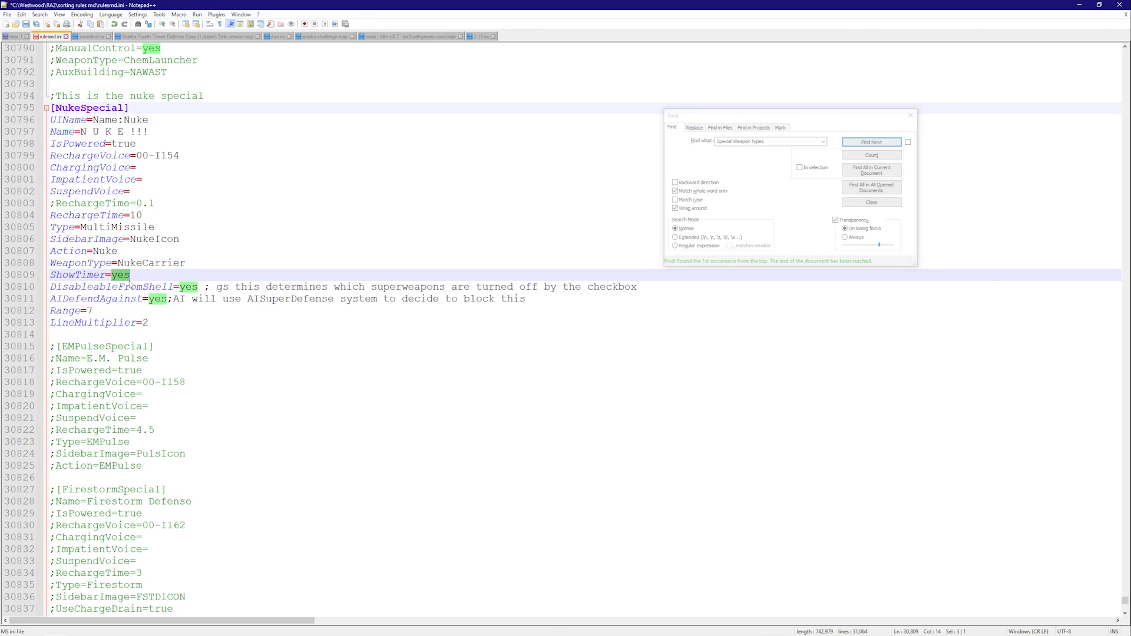
left_click(130, 275)
double_click(115, 275)
left_click(122, 275)
double_click(116, 275)
Step: Compare ShowTimer across the other superweapon sections, highlighting its value in AmericanParaDropSpecial
scroll(165, 319, "down", 11)
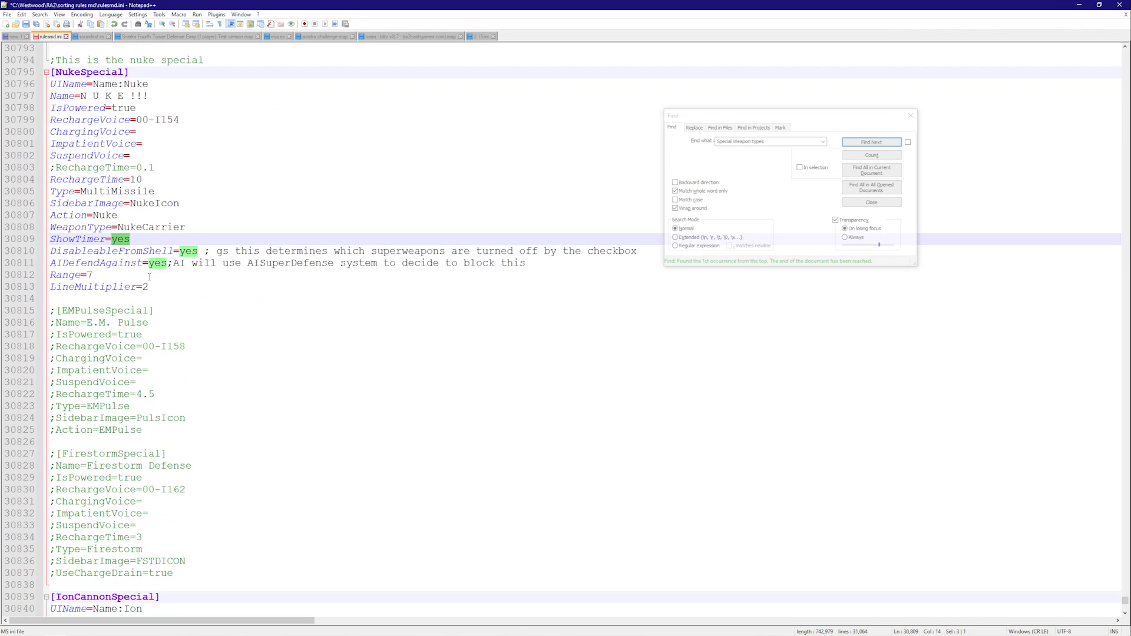
scroll(166, 319, "down", 20)
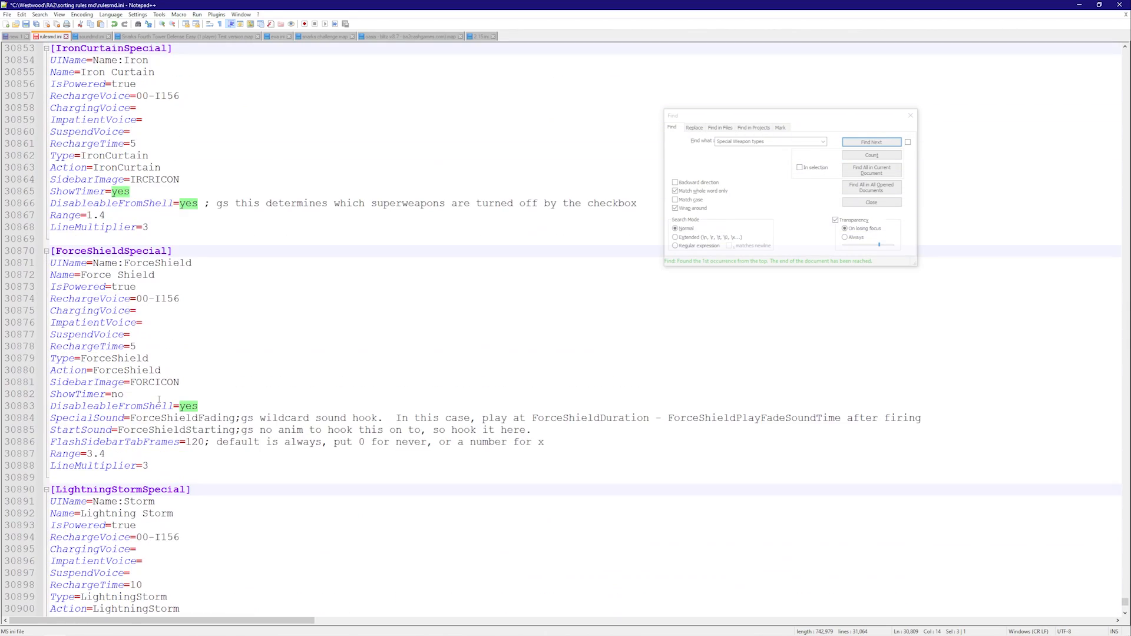
scroll(167, 405, "down", 13)
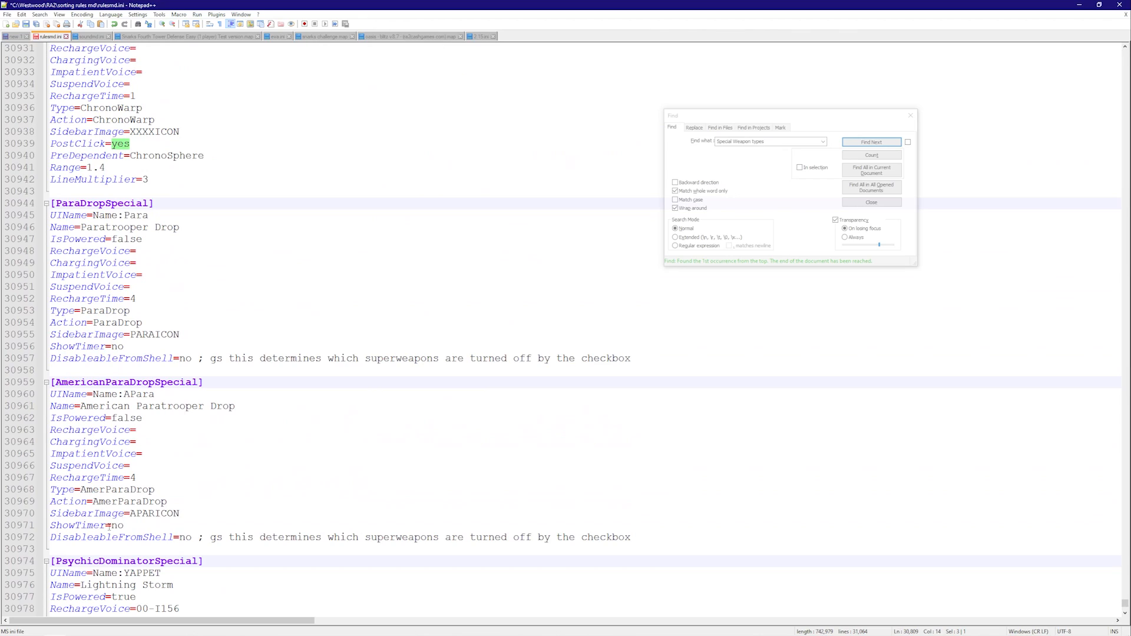
double_click(116, 525)
scroll(127, 523, "up", 20)
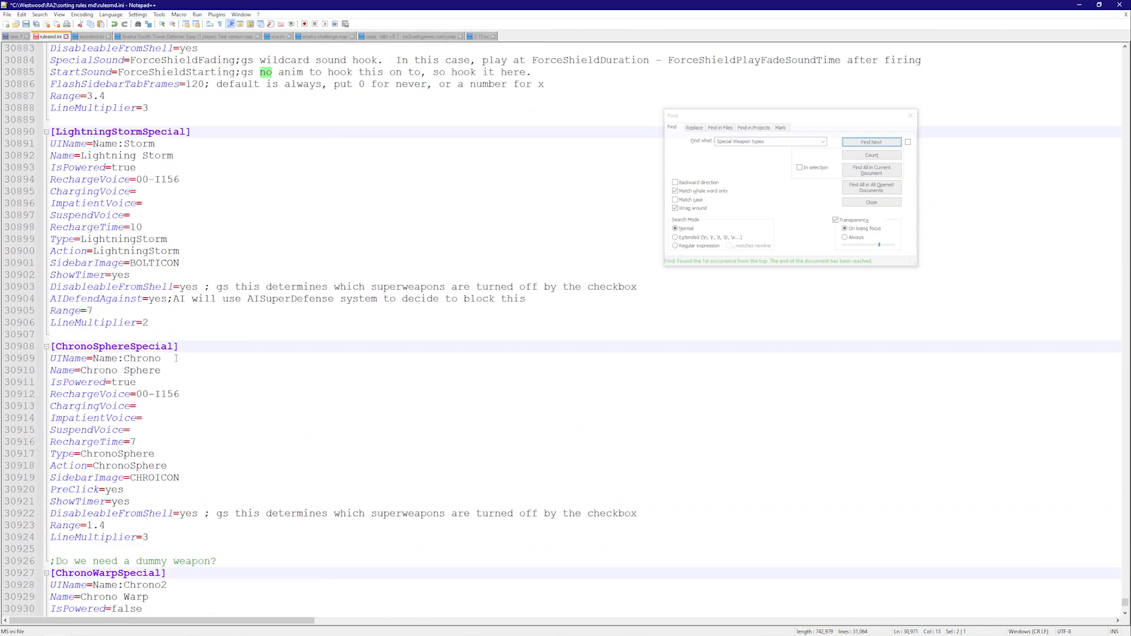
Step: Highlight the whole DisableableFromShell=yes entry in the NukeSpecial section
scroll(156, 330, "up", 8)
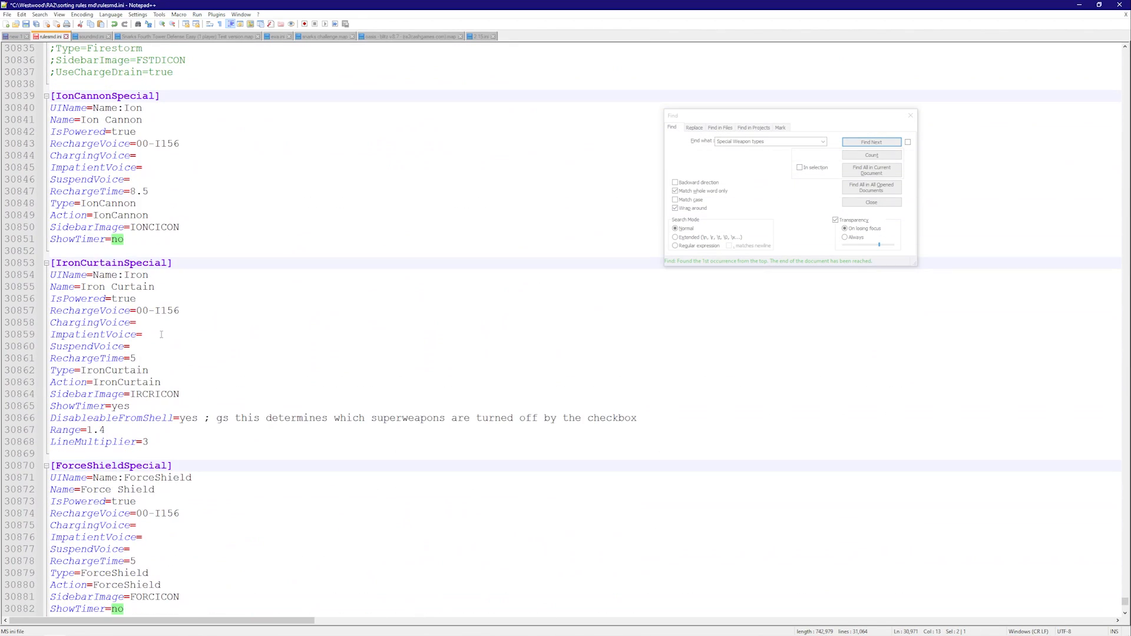
scroll(161, 335, "up", 2)
scroll(153, 334, "up", 14)
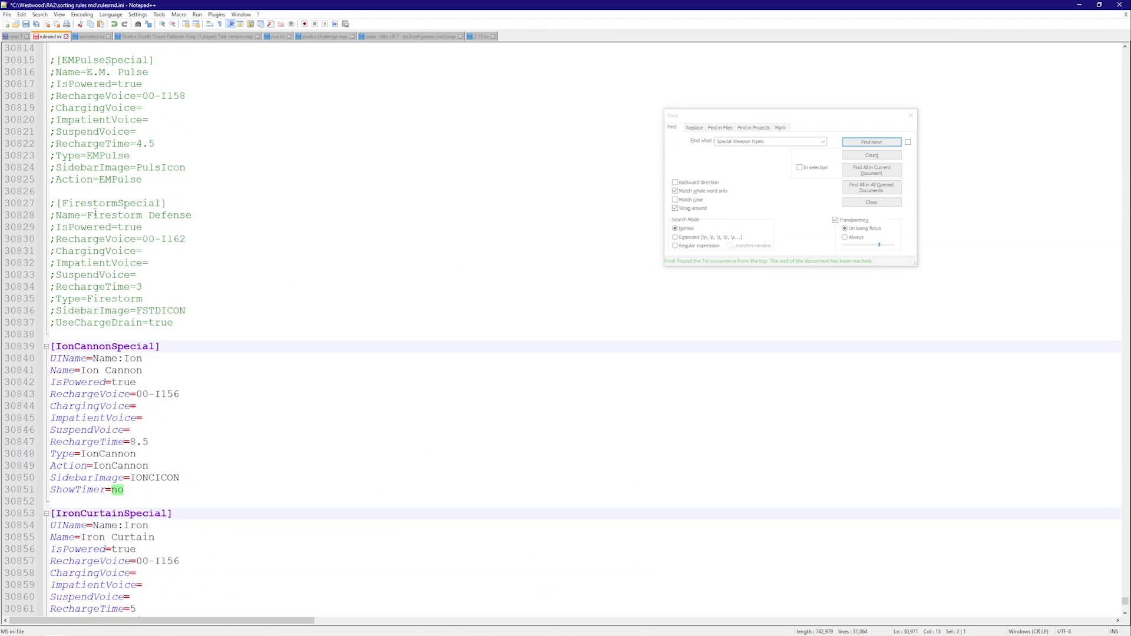
left_click(123, 334)
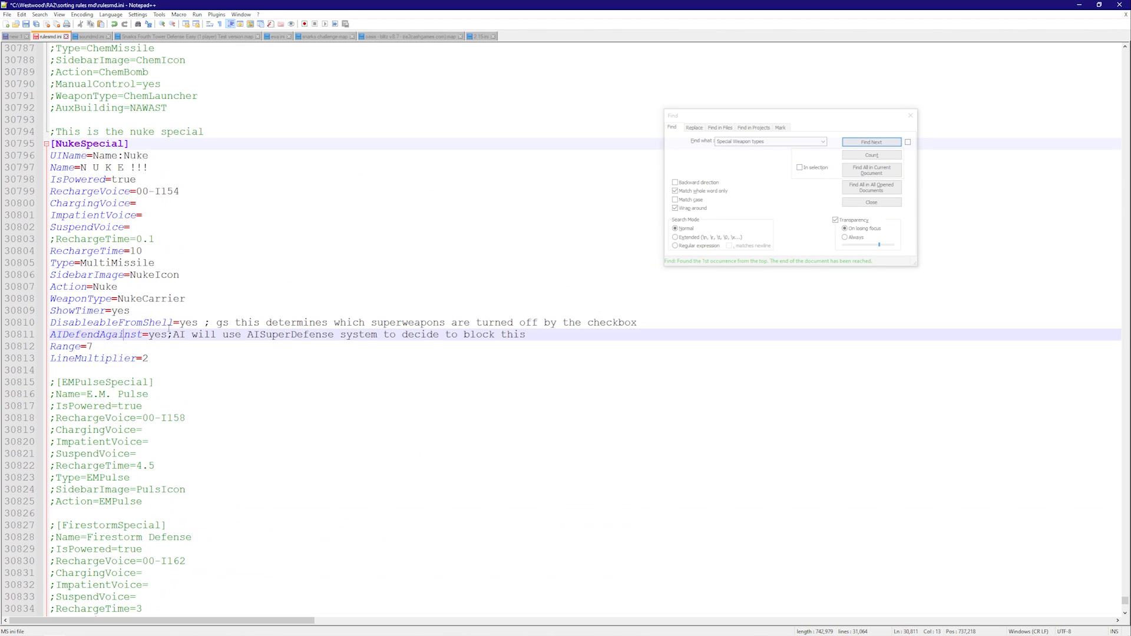
left_click(176, 322)
left_click_drag(198, 322, 50, 323)
scroll(183, 271, "down", 10)
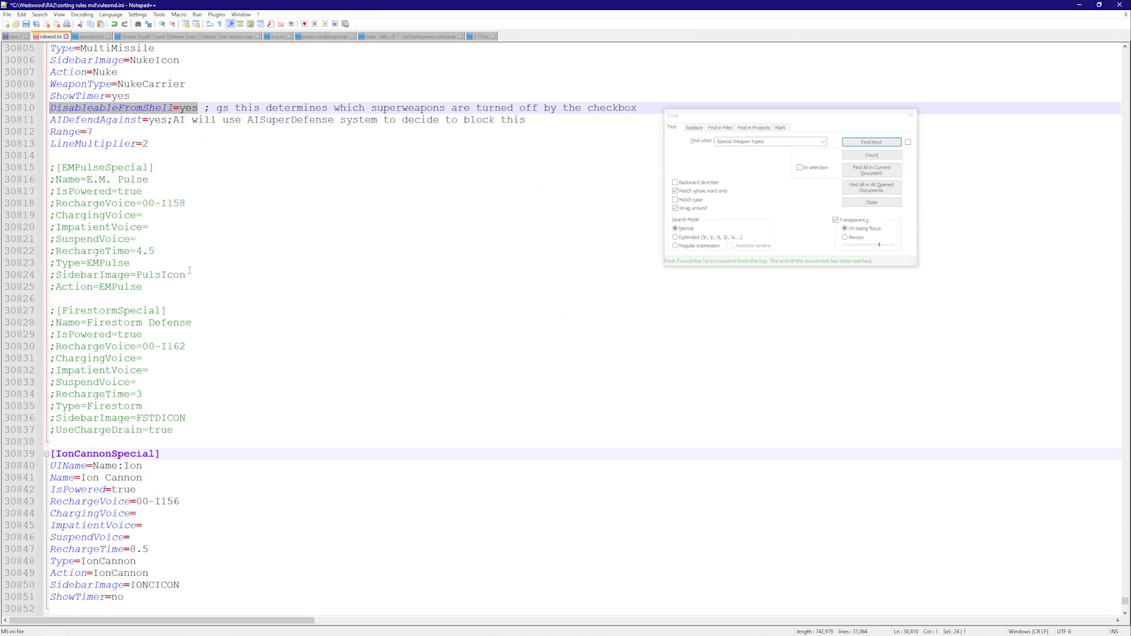
scroll(182, 271, "up", 8)
left_click(178, 254)
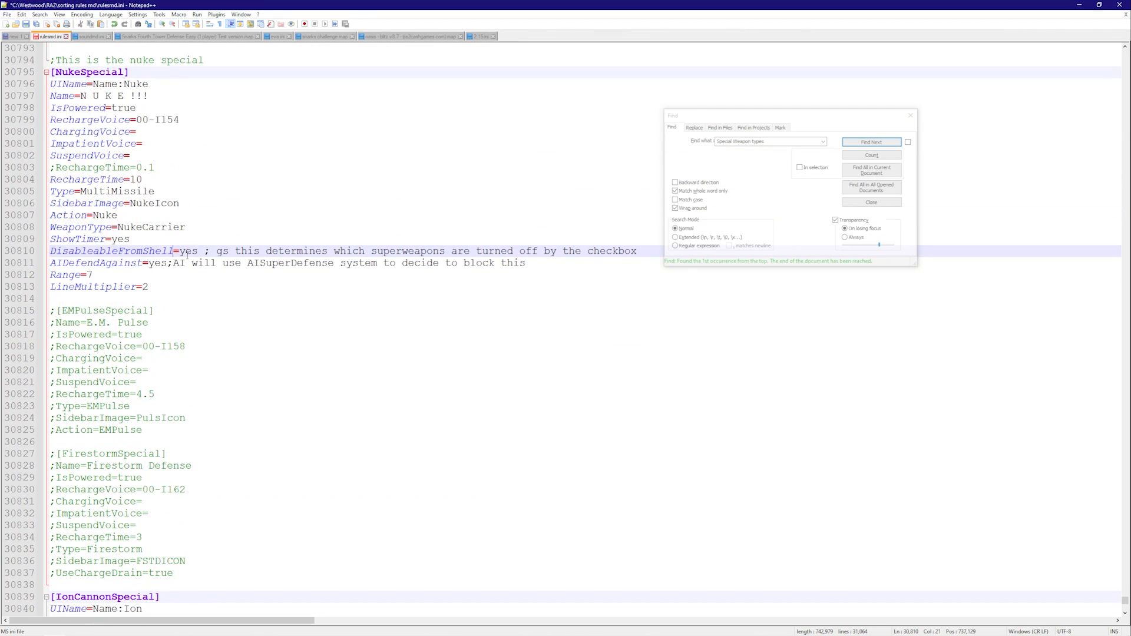
left_click_drag(200, 251, 20, 252)
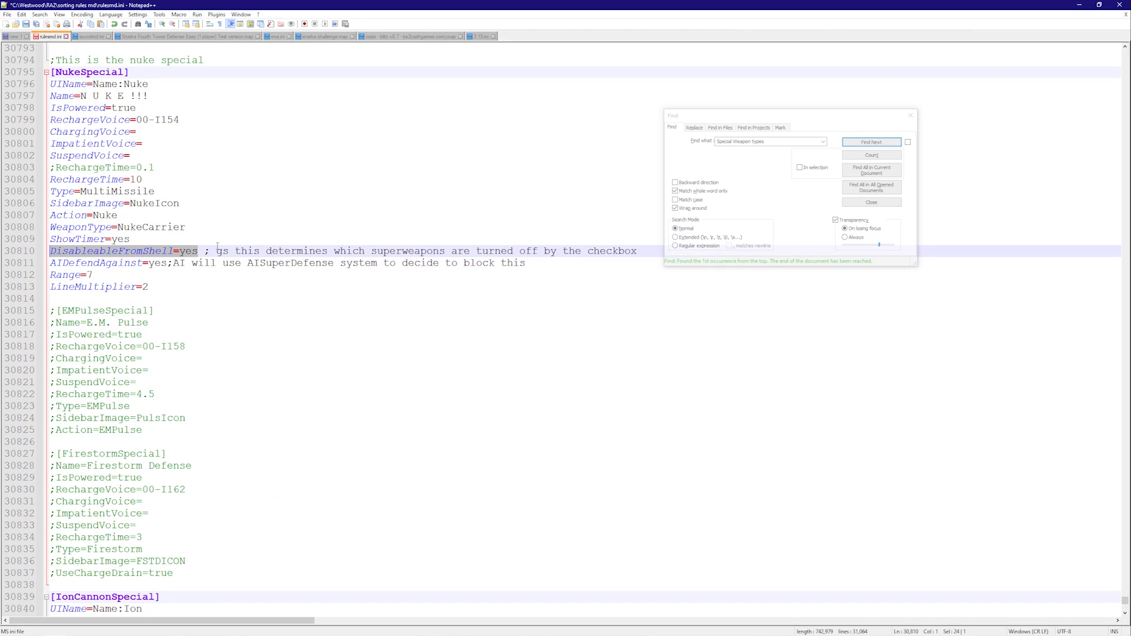
Step: Compare DisableableFromShell across the other superweapon sections, highlighting its value in ParaDropSpecial and selecting the lines from there into AmericanParaDropSpecial
scroll(217, 246, "down", 20)
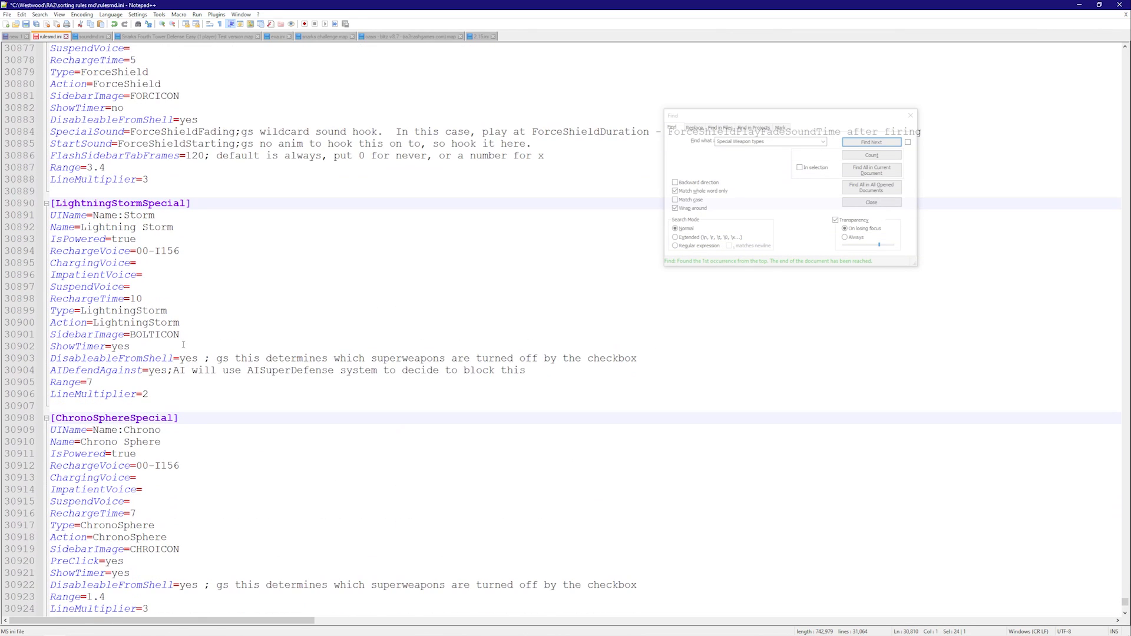
scroll(168, 296, "down", 10)
left_click(158, 358)
scroll(158, 358, "down", 4)
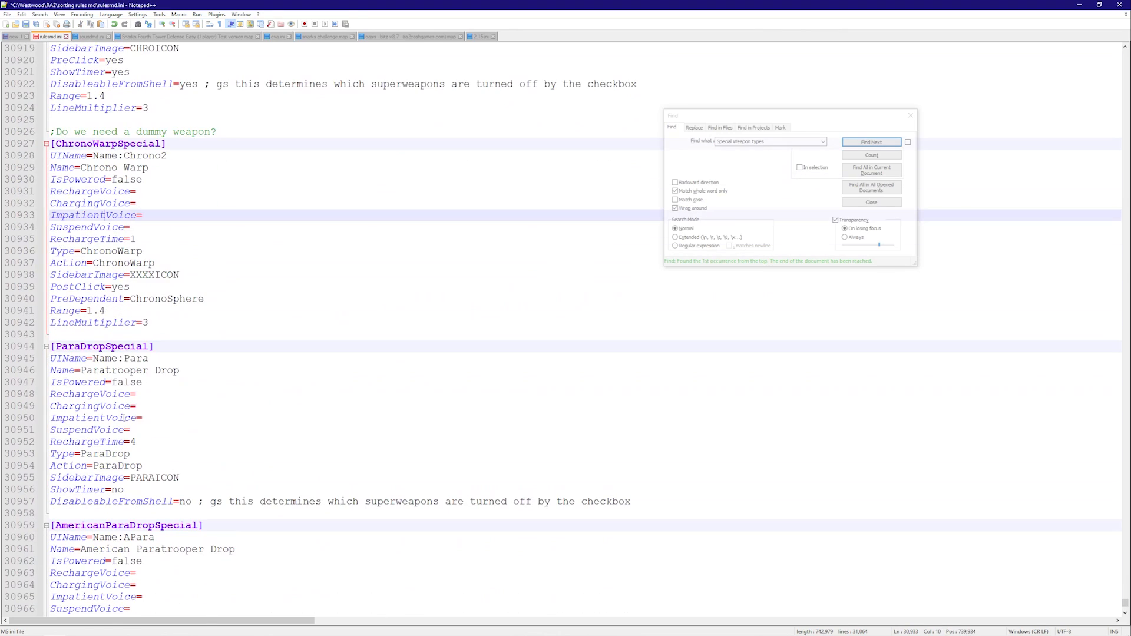
left_click(126, 407)
left_click(116, 383)
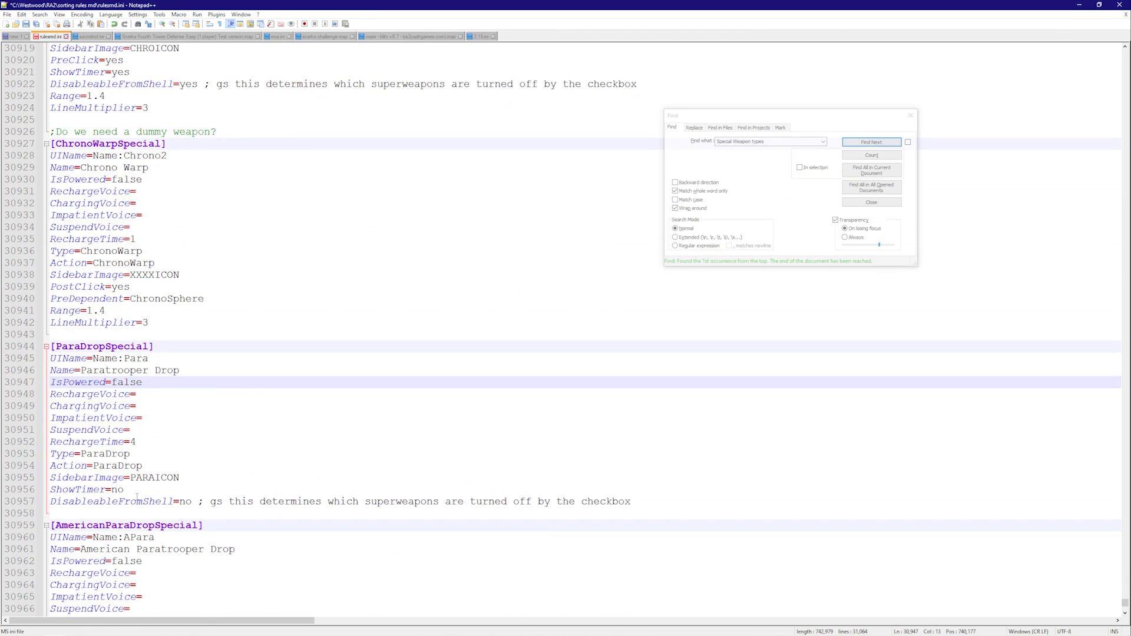
double_click(185, 502)
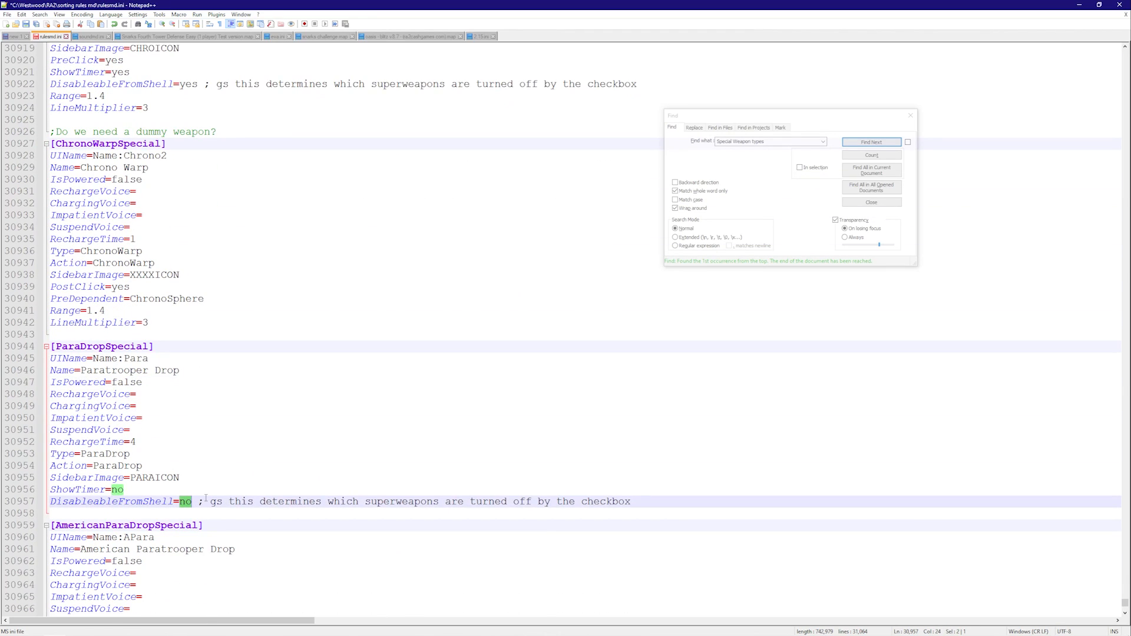
left_click(205, 500)
left_click_drag(95, 347, 100, 596)
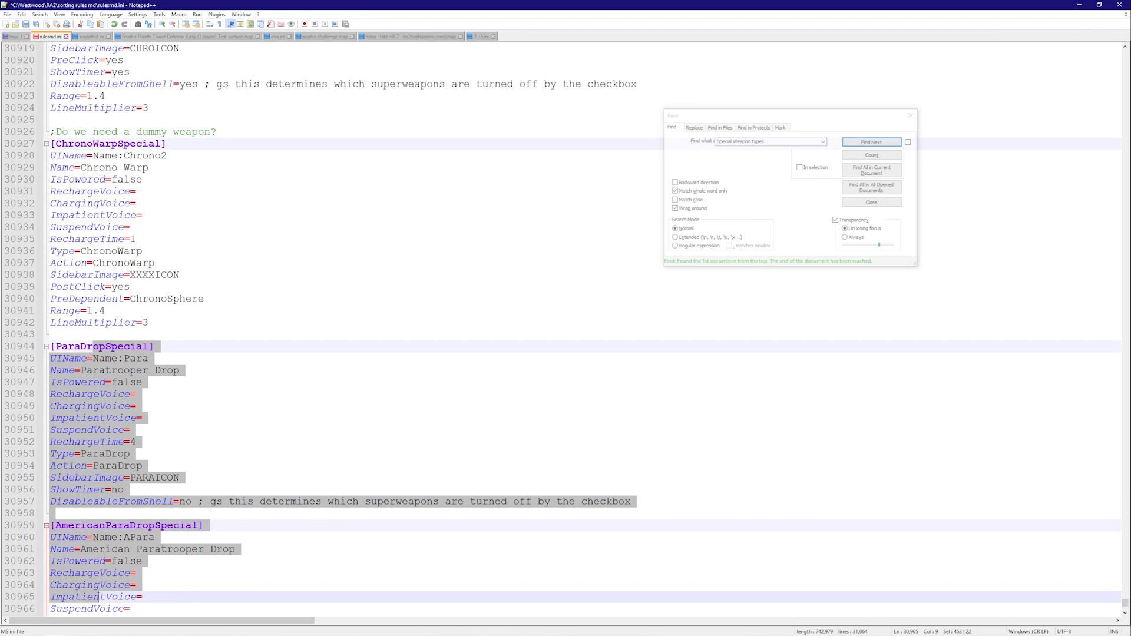
Step: Copy the [ForceShieldSpecial] section header from rulesmd.ini into a new blank document
scroll(214, 275, "up", 5)
left_click(86, 394)
scroll(128, 303, "up", 5)
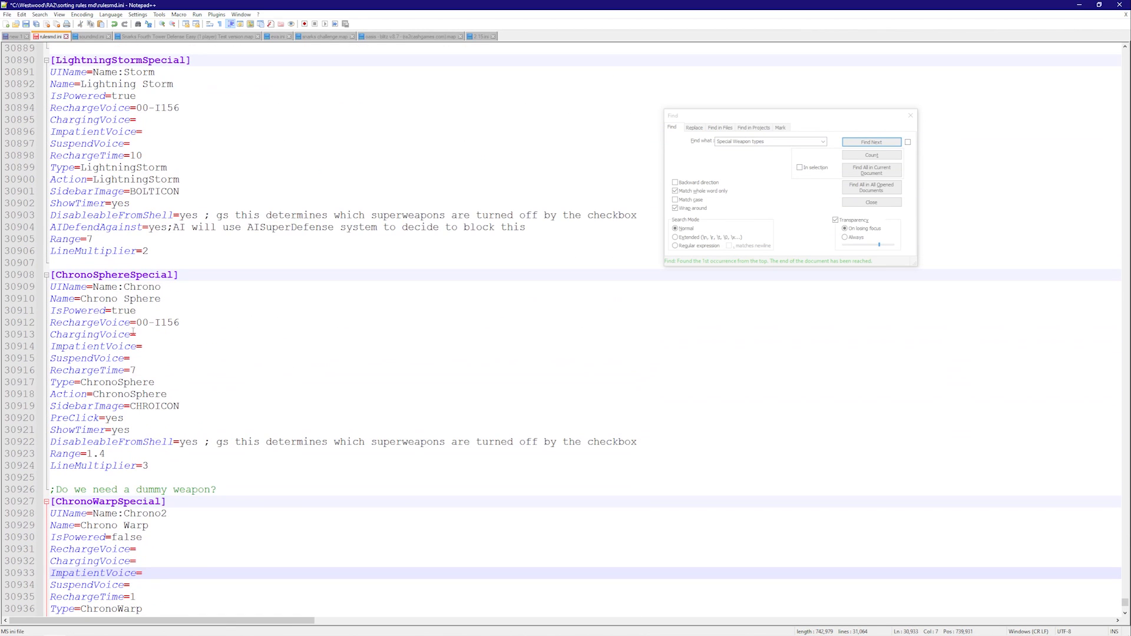
scroll(115, 383, "up", 14)
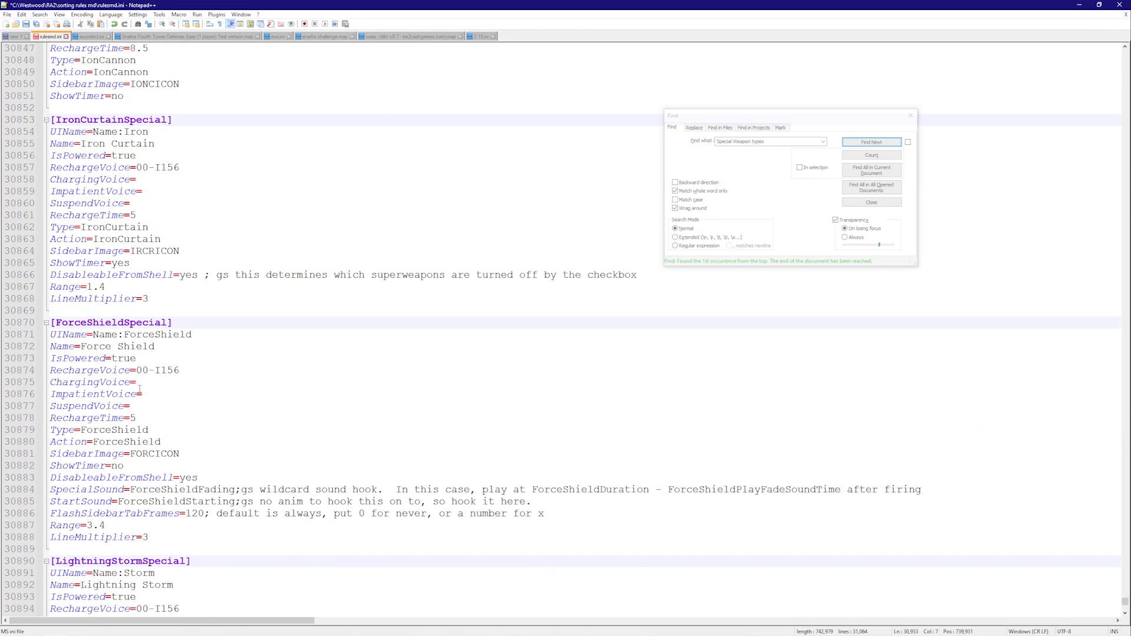
left_click_drag(56, 322, 7, 329)
key("ctrl+c")
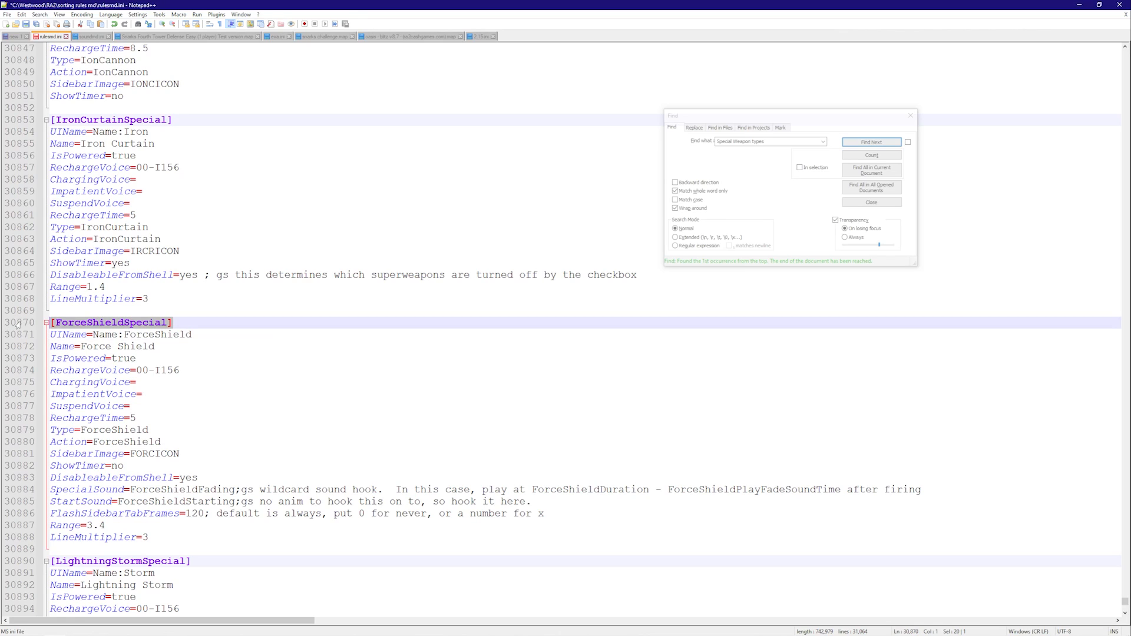
left_click(7, 24)
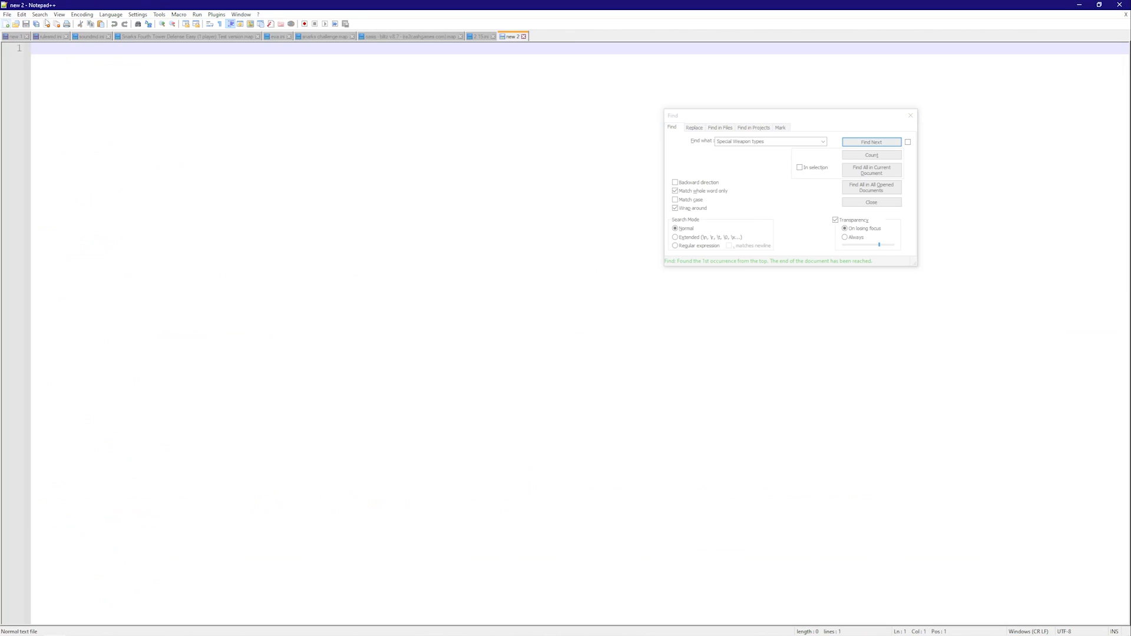
key("ctrl+v")
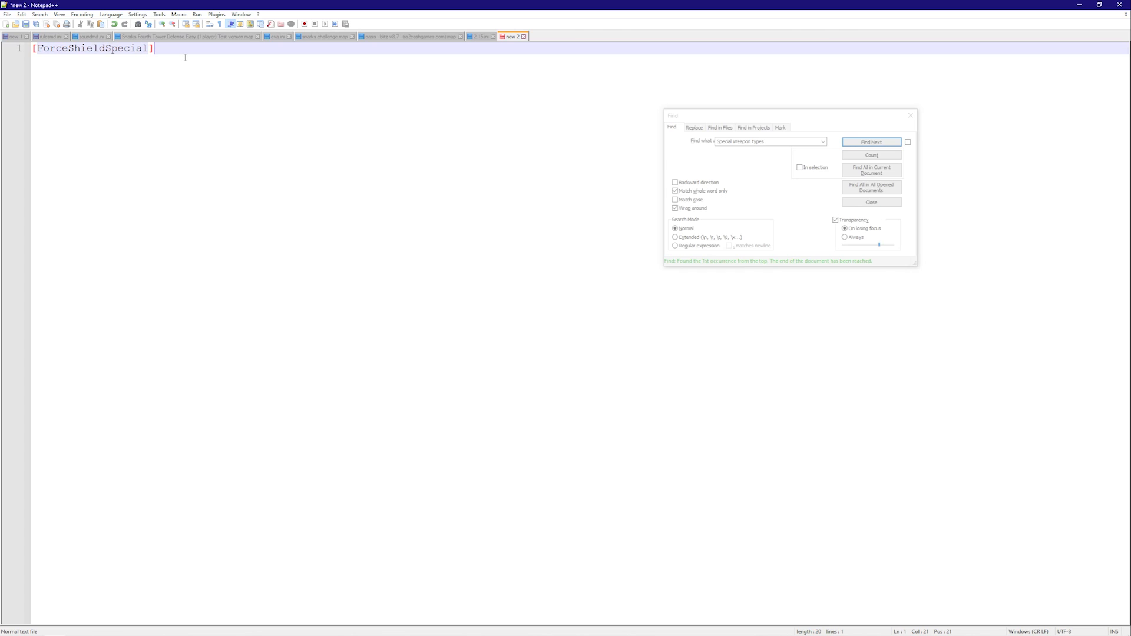
Step: Copy ForceShieldSpecial's DisableableFromShell entry below the header in the new document and set its value to no
left_click(50, 36)
left_click(104, 406)
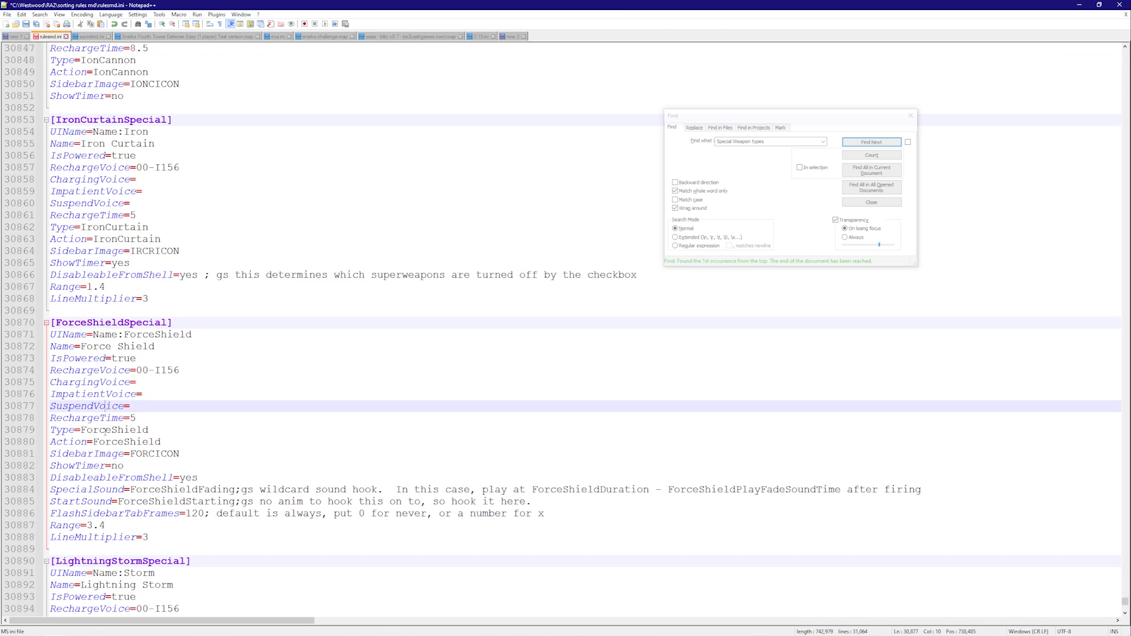
left_click(131, 525)
left_click_drag(198, 478, 41, 475)
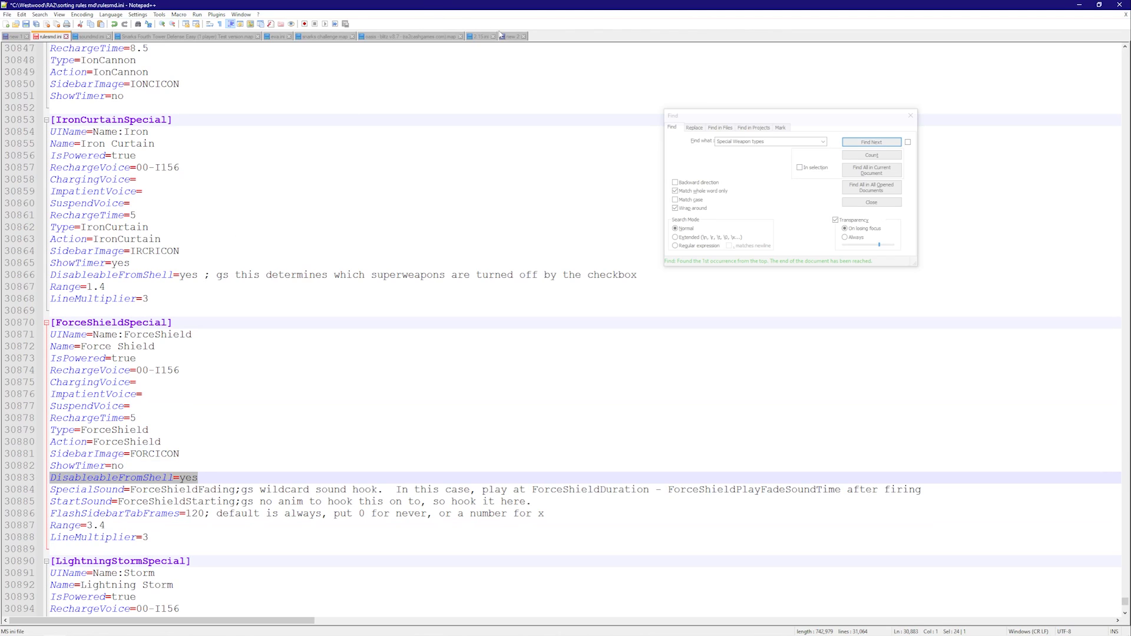
key("ctrl+c")
left_click(511, 36)
key("ctrl+v")
left_click_drag(180, 60, 162, 61)
type("no")
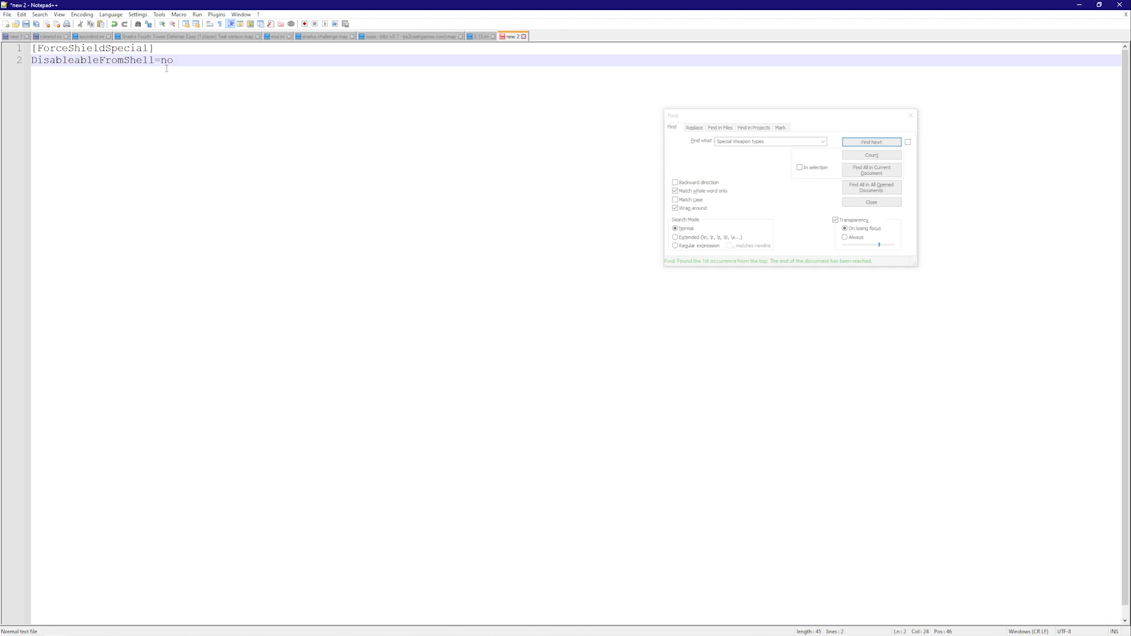
Step: Select the section header and the DisableableFromShell=no line together in the new document
key("ctrl+a")
left_click(206, 65)
left_click_drag(206, 66, 32, 49)
left_click(172, 60)
left_click_drag(171, 60, 2, 38)
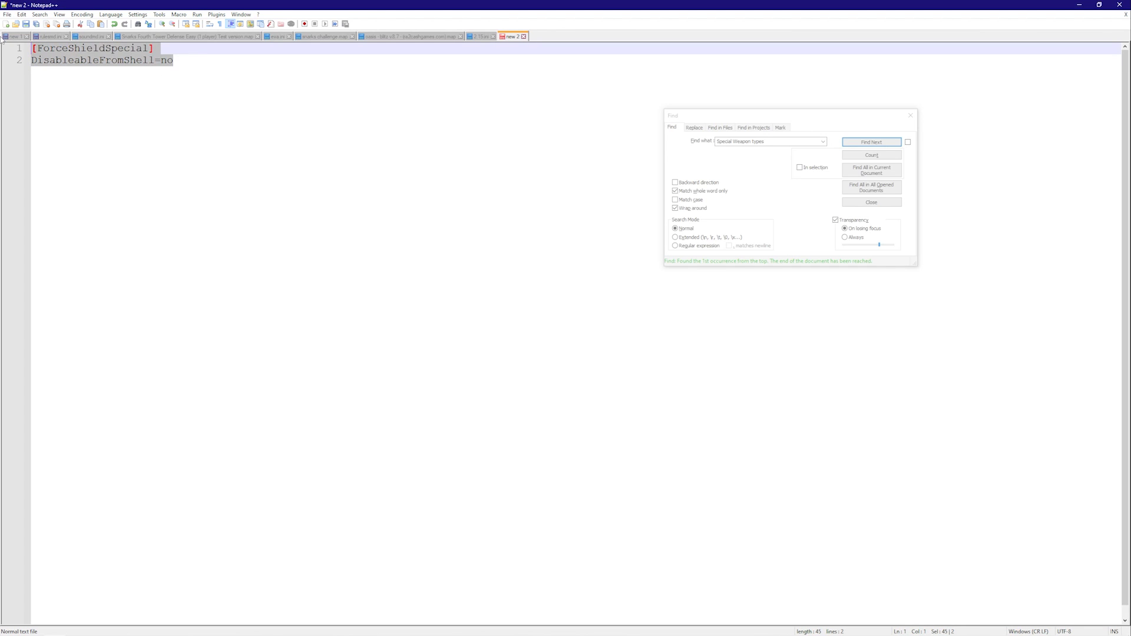
Step: Return to rulesmd.ini and highlight the Range value in the ForceShieldSpecial section
left_click(51, 36)
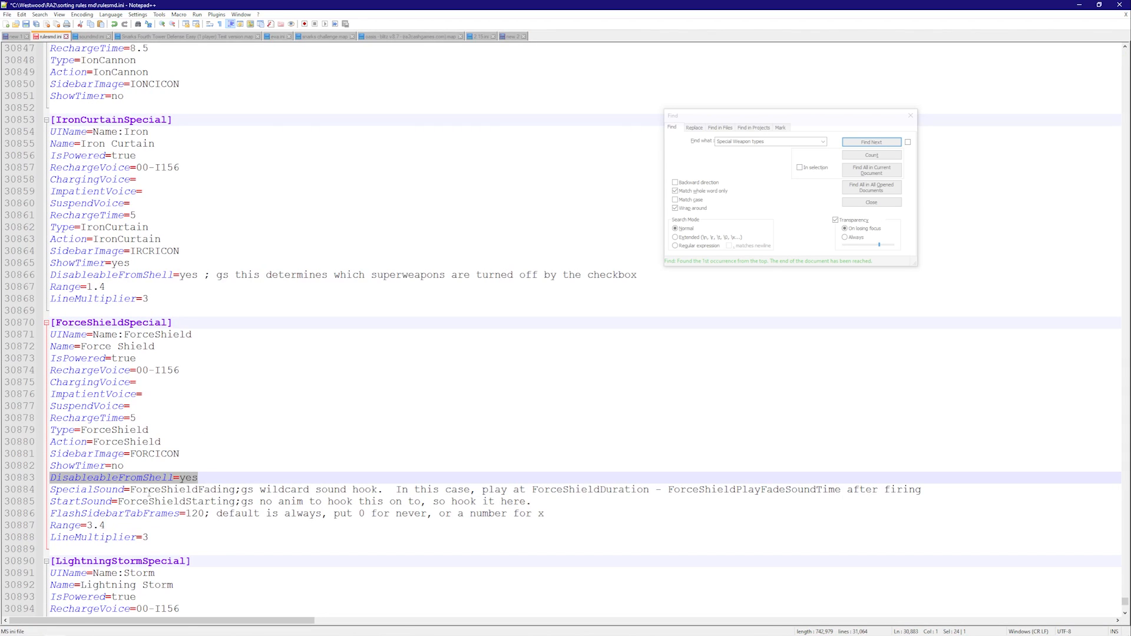
scroll(167, 490, "down", 3)
mouse_move(87, 417)
left_mouse_down()
mouse_move(117, 411)
mouse_move(147, 430)
mouse_move(39, 420)
mouse_move(108, 418)
left_mouse_up()
left_click(127, 421)
left_click(93, 428)
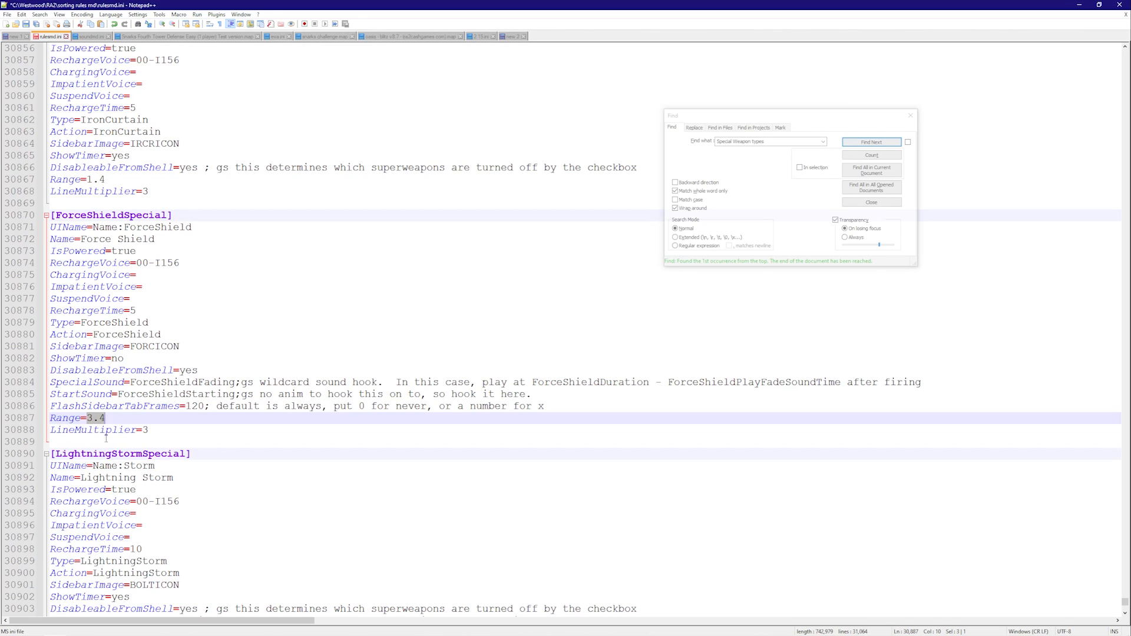
Step: Highlight the Range value and the LineMultiplier value in the LightningStormSpecial section
scroll(134, 427, "down", 3)
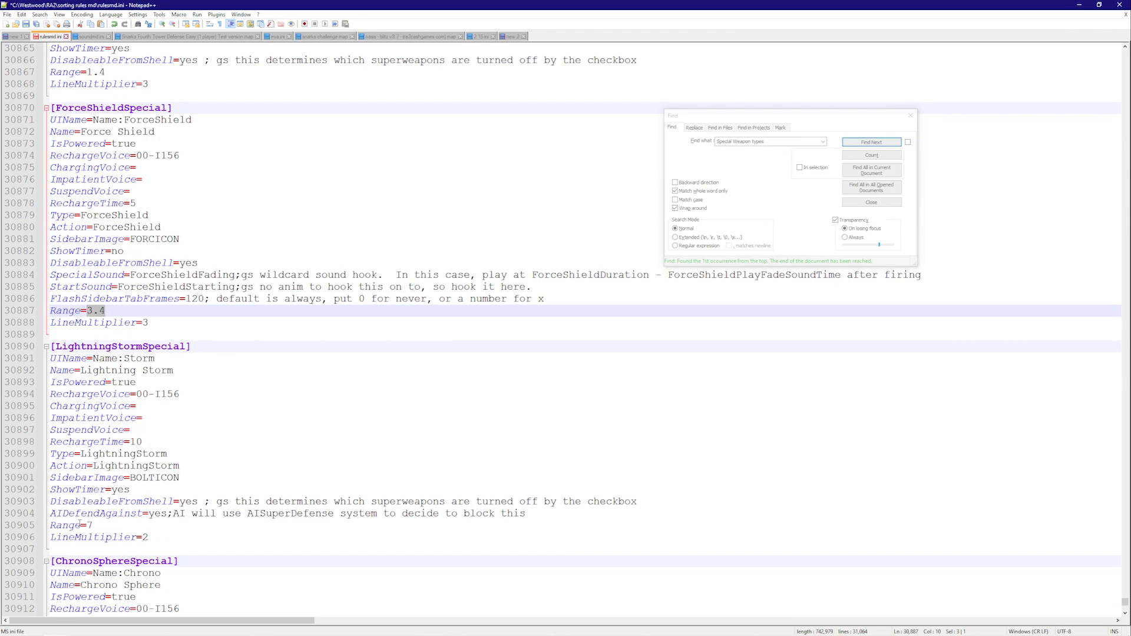
left_click_drag(86, 524, 109, 521)
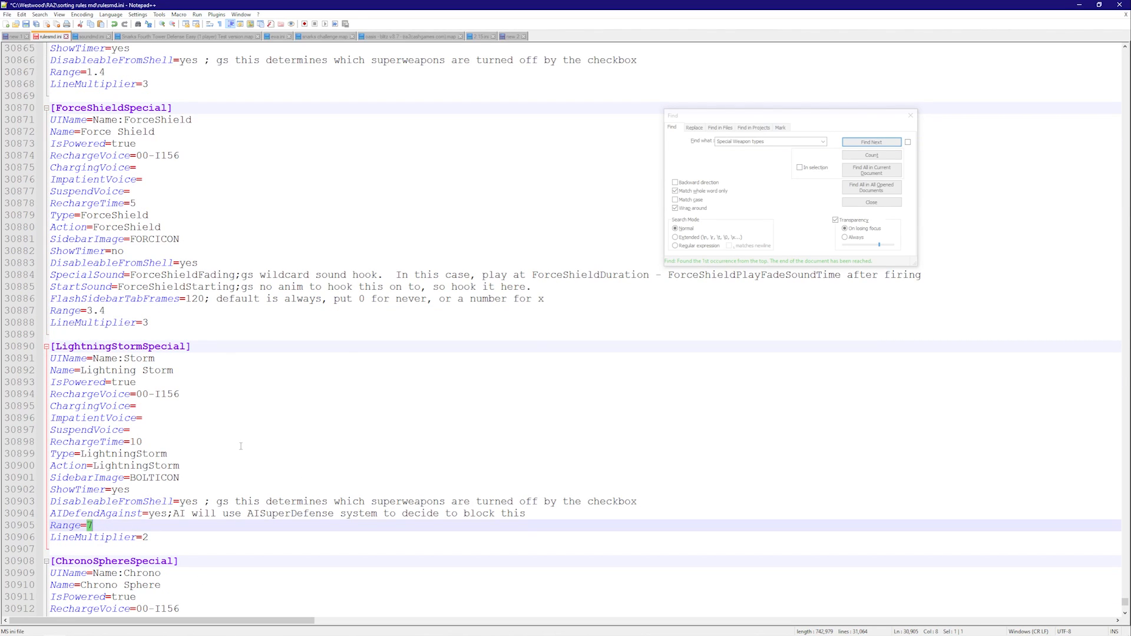
left_click(113, 529)
double_click(96, 526)
left_click(123, 527)
scroll(130, 540, "down", 2)
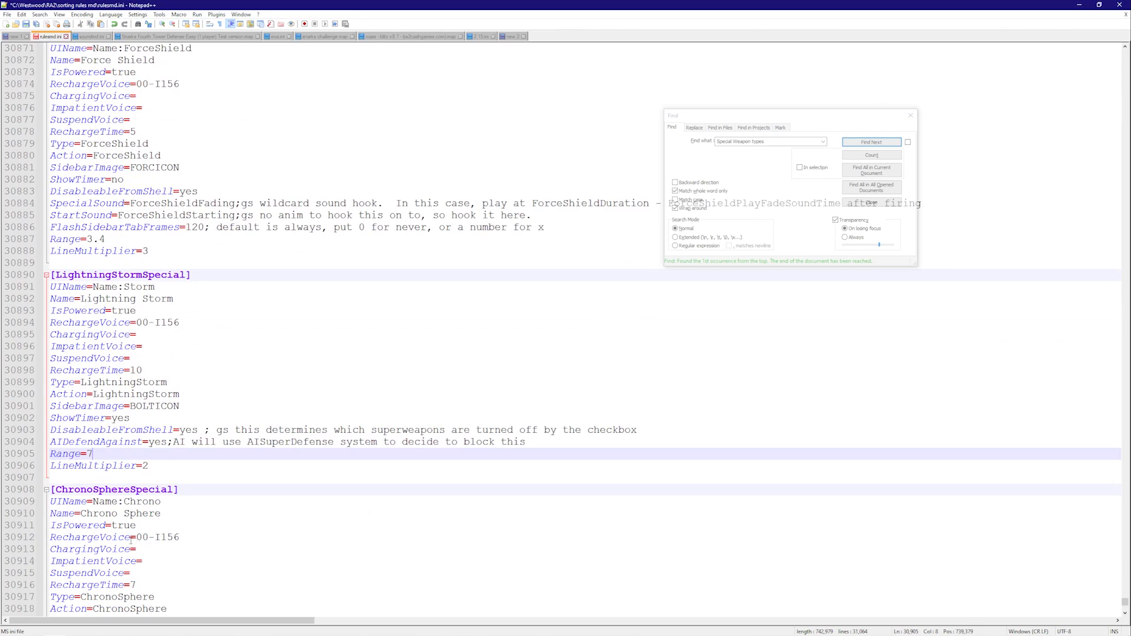
double_click(148, 467)
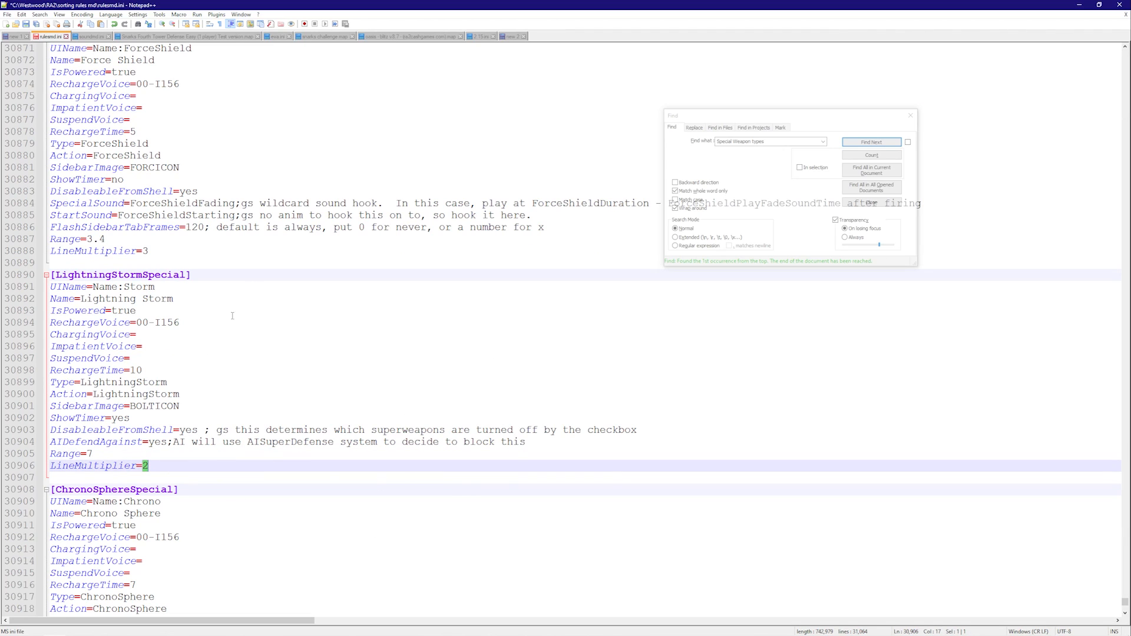
Step: Highlight the ChronoSphereSpecial section name and look over the section's entries
scroll(280, 431, "down", 4)
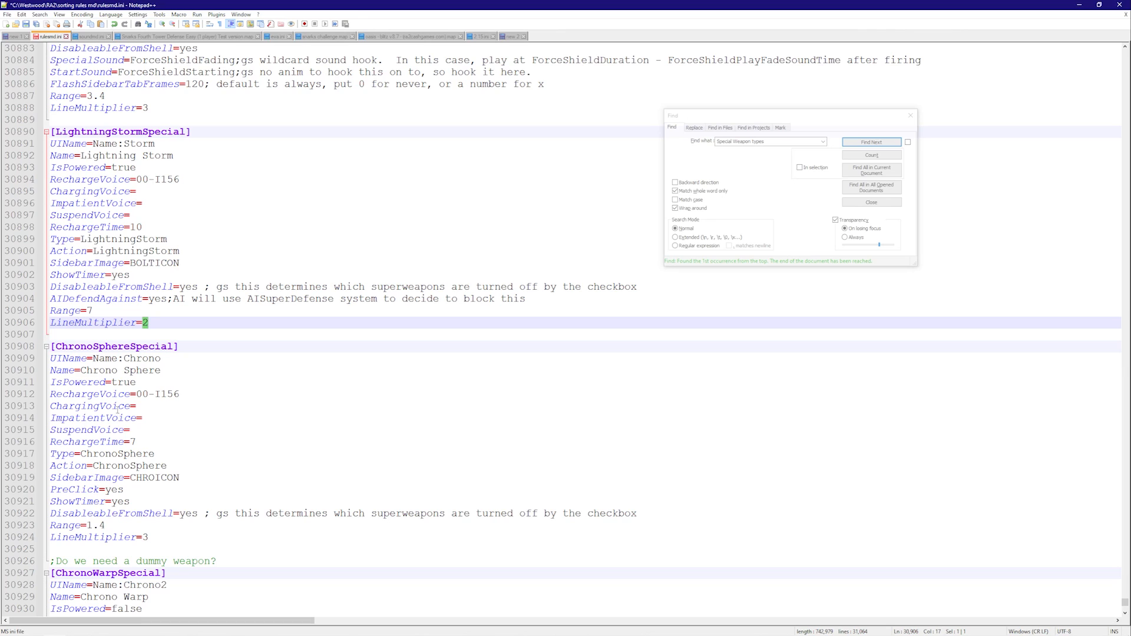
scroll(116, 416, "down", 2)
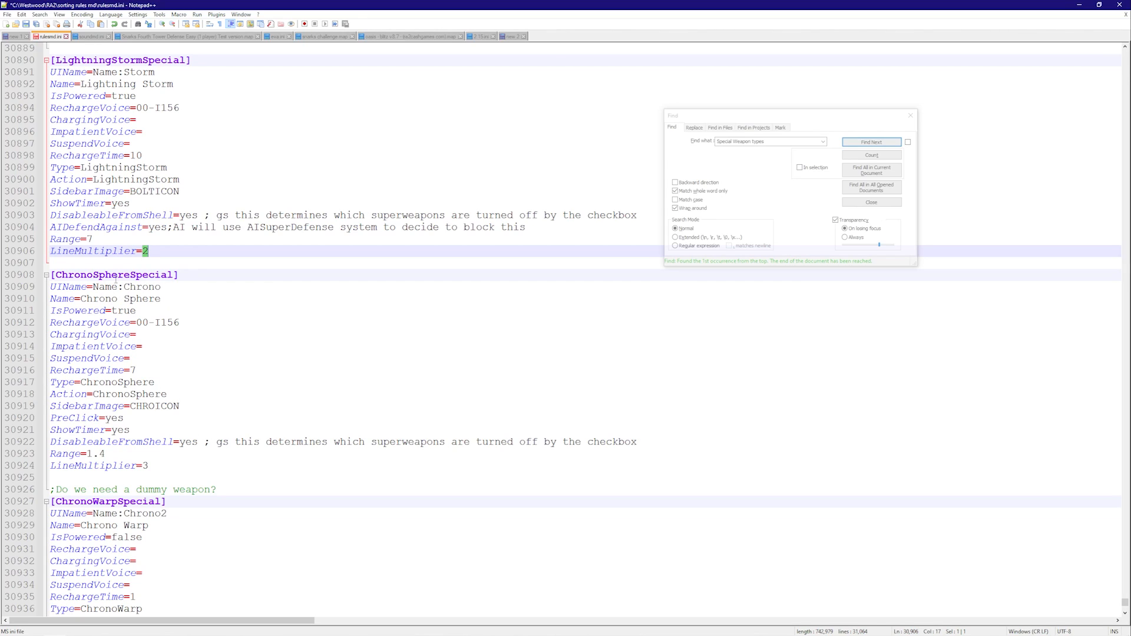
left_click_drag(172, 273, 56, 274)
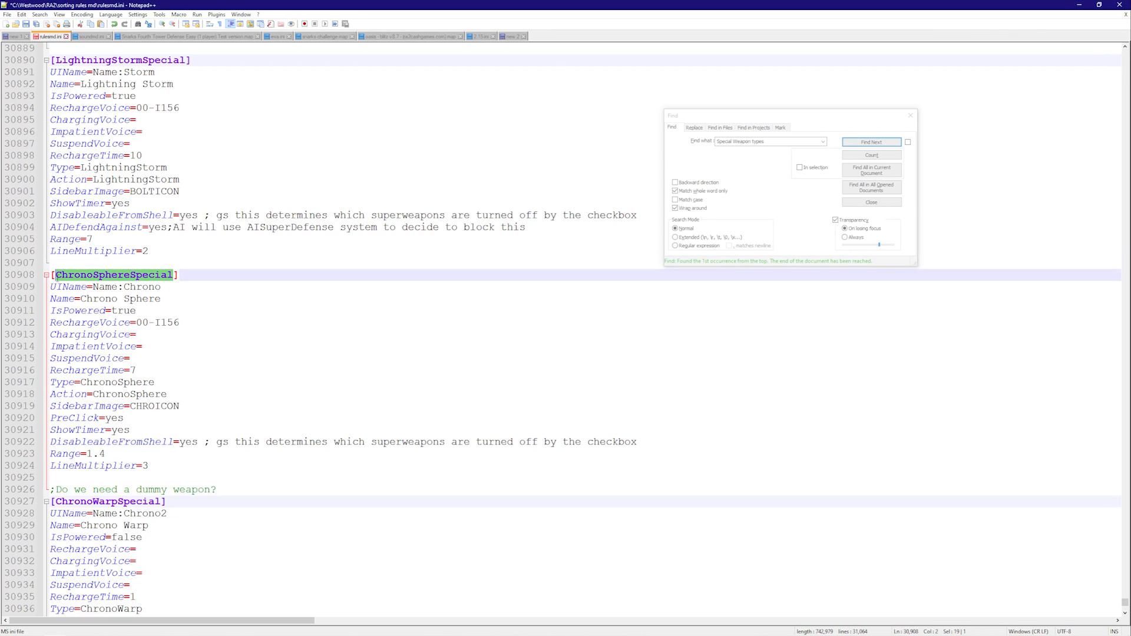
left_click(105, 323)
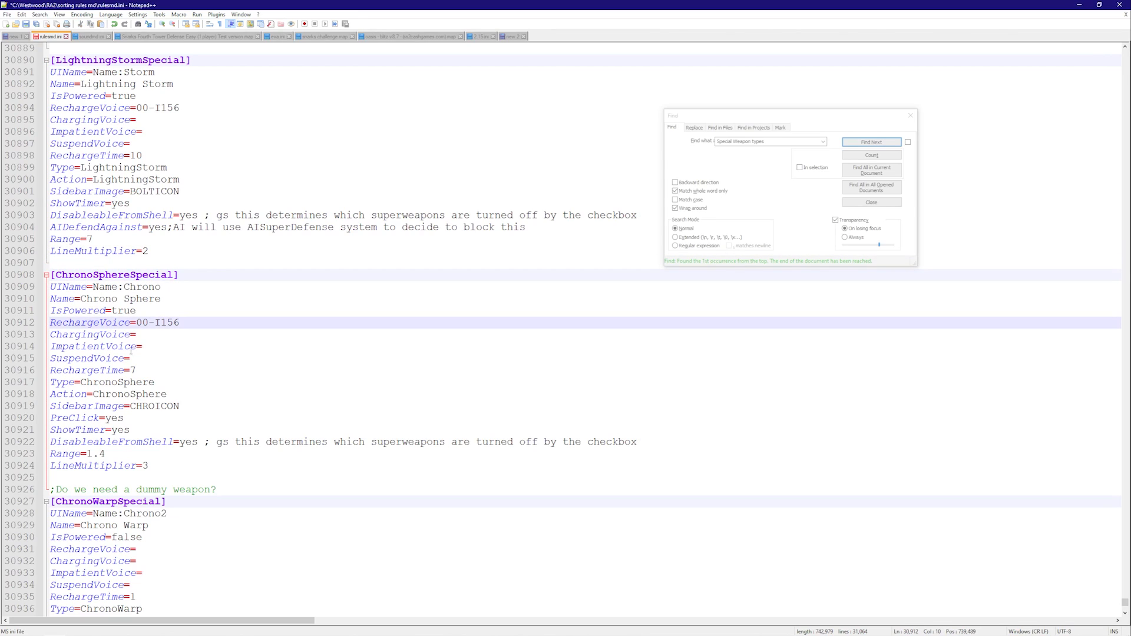